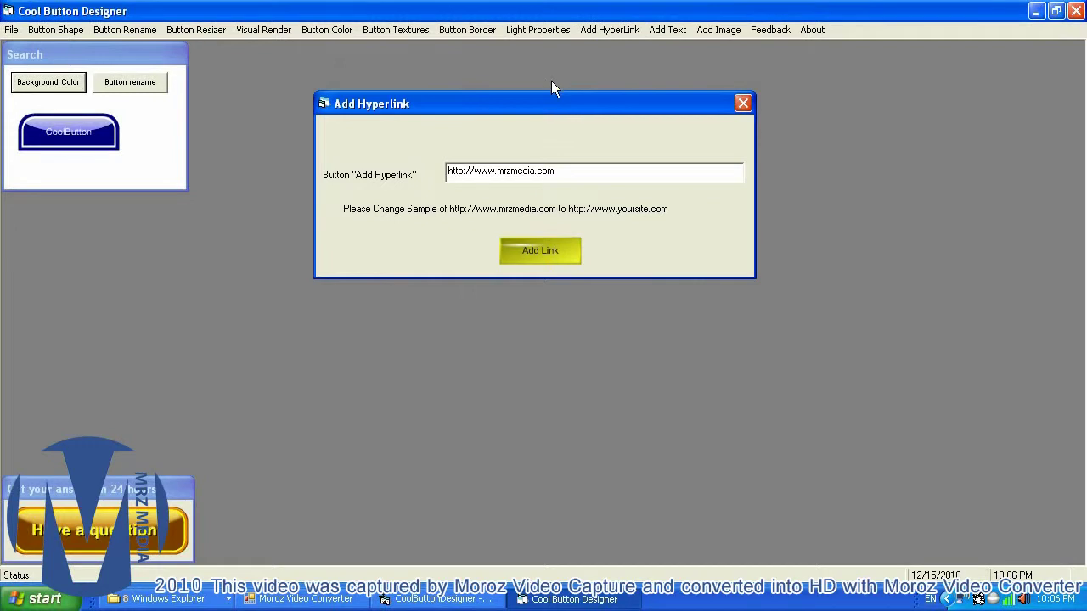
Step: Test the hyperlink of the CoolButton preview and look through the linked MRZ MEDIA home page
{"action": "left_click_drag", "start_coordinate": [549, 107], "coordinate": [758, 123]}
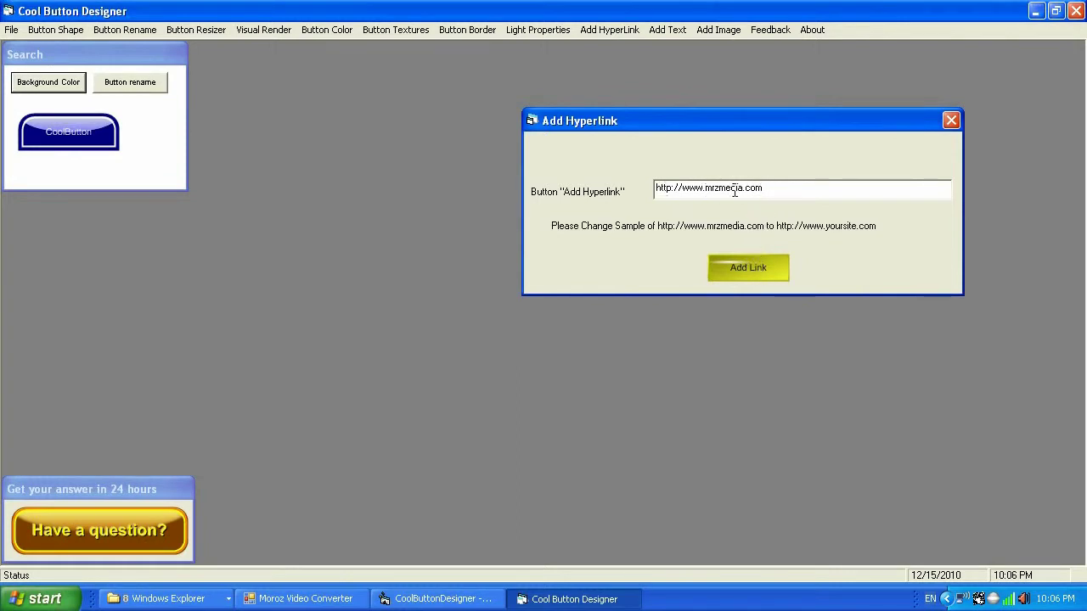
{"action": "left_click", "coordinate": [62, 126]}
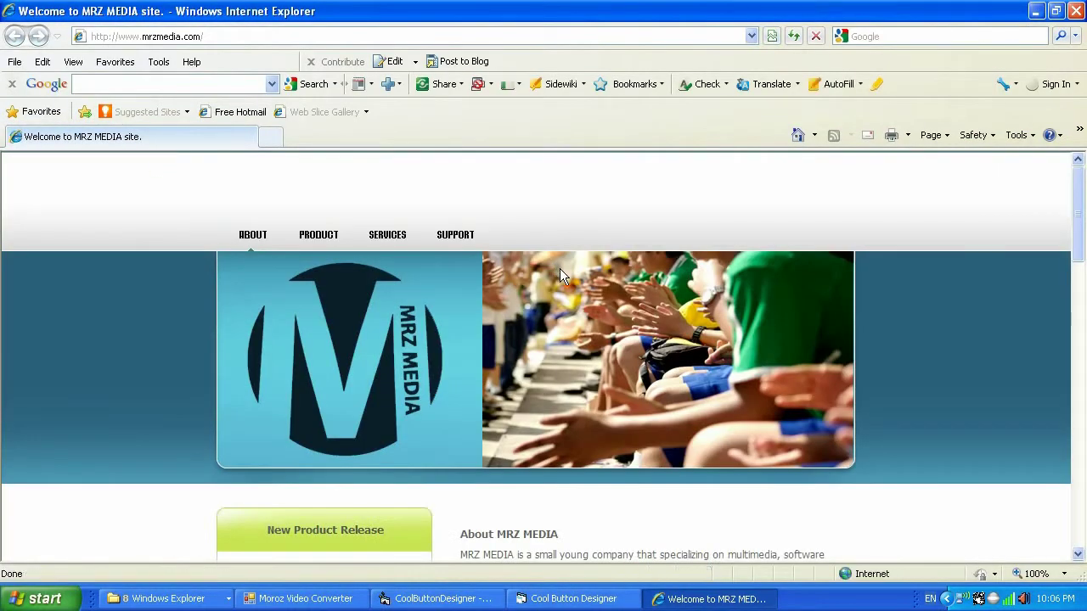
{"action": "scroll", "coordinate": [559, 268], "scroll_direction": "down", "scroll_amount": 3}
{"action": "scroll", "coordinate": [559, 268], "scroll_direction": "up", "scroll_amount": 3}
{"action": "scroll", "coordinate": [571, 266], "scroll_direction": "down", "scroll_amount": 10}
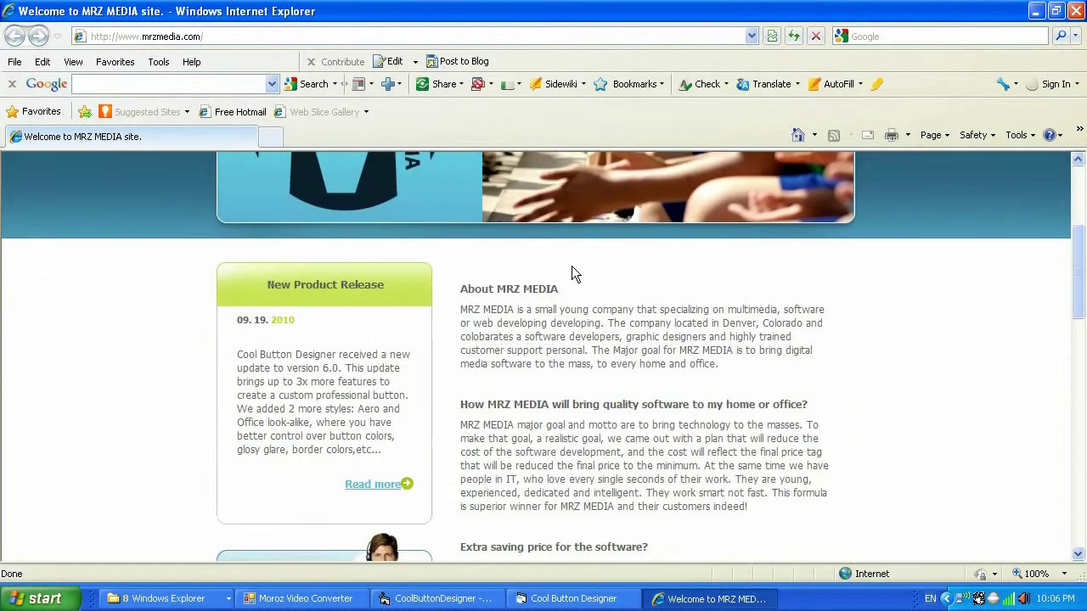
{"action": "scroll", "coordinate": [574, 272], "scroll_direction": "down", "scroll_amount": 10}
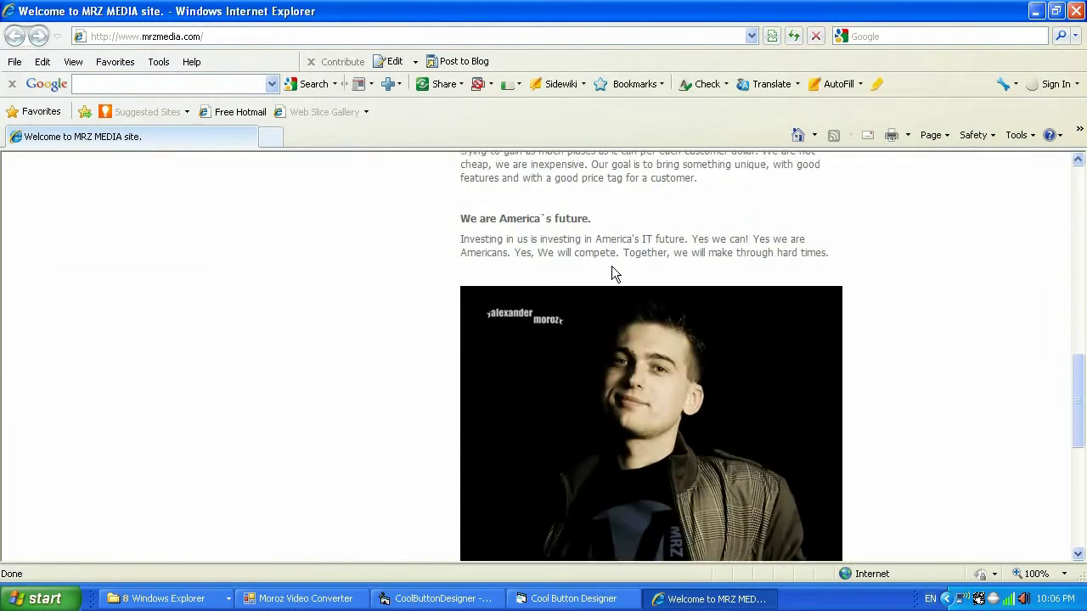
{"action": "scroll", "coordinate": [612, 266], "scroll_direction": "down", "scroll_amount": 1}
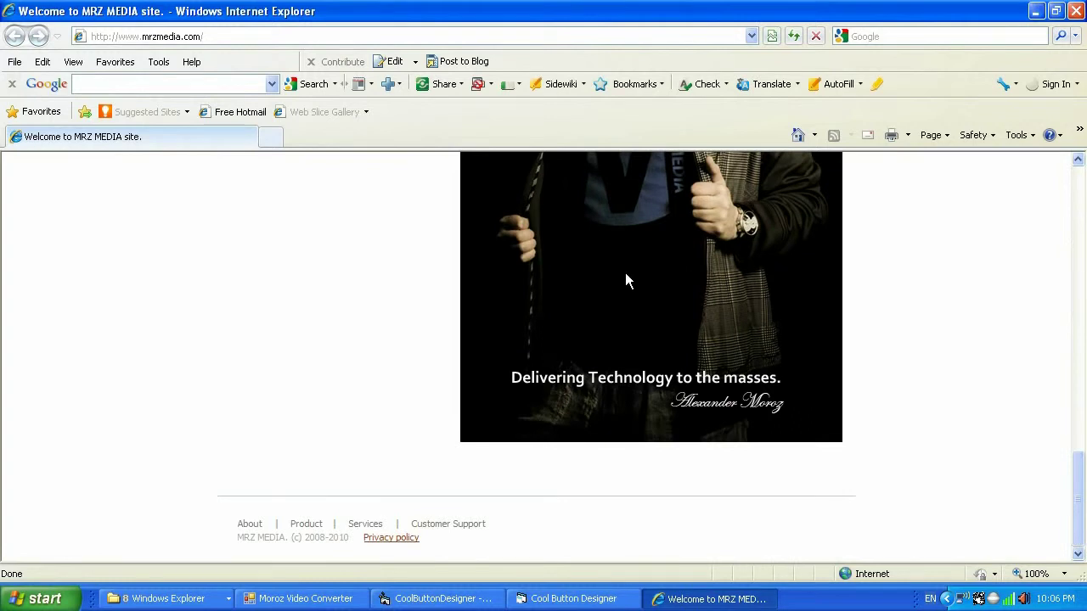
{"action": "scroll", "coordinate": [625, 272], "scroll_direction": "up", "scroll_amount": 4}
{"action": "scroll", "coordinate": [625, 274], "scroll_direction": "up", "scroll_amount": 10}
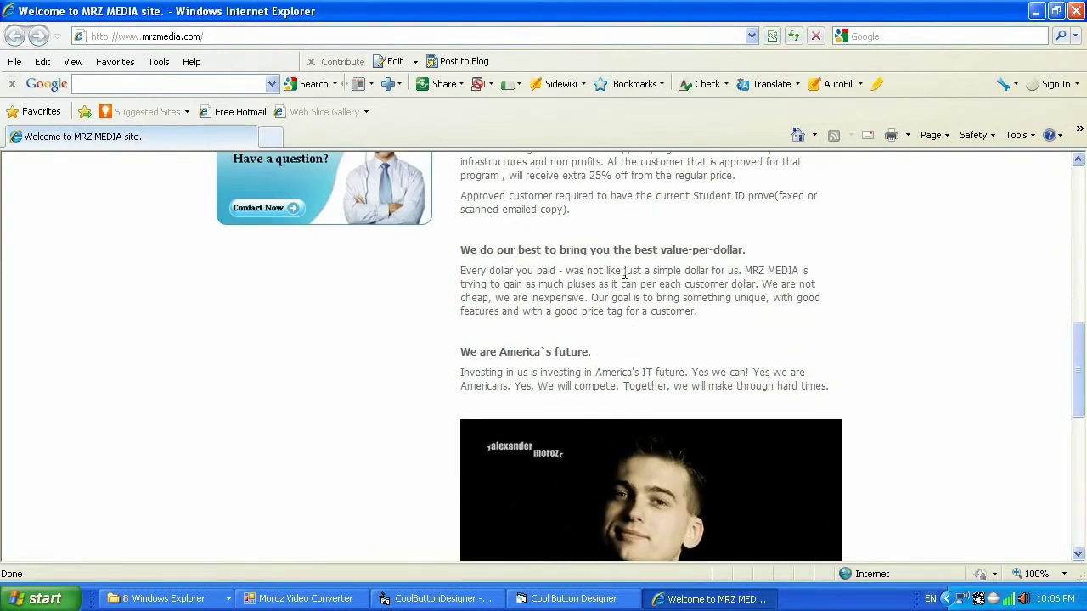
{"action": "scroll", "coordinate": [626, 279], "scroll_direction": "up", "scroll_amount": 3}
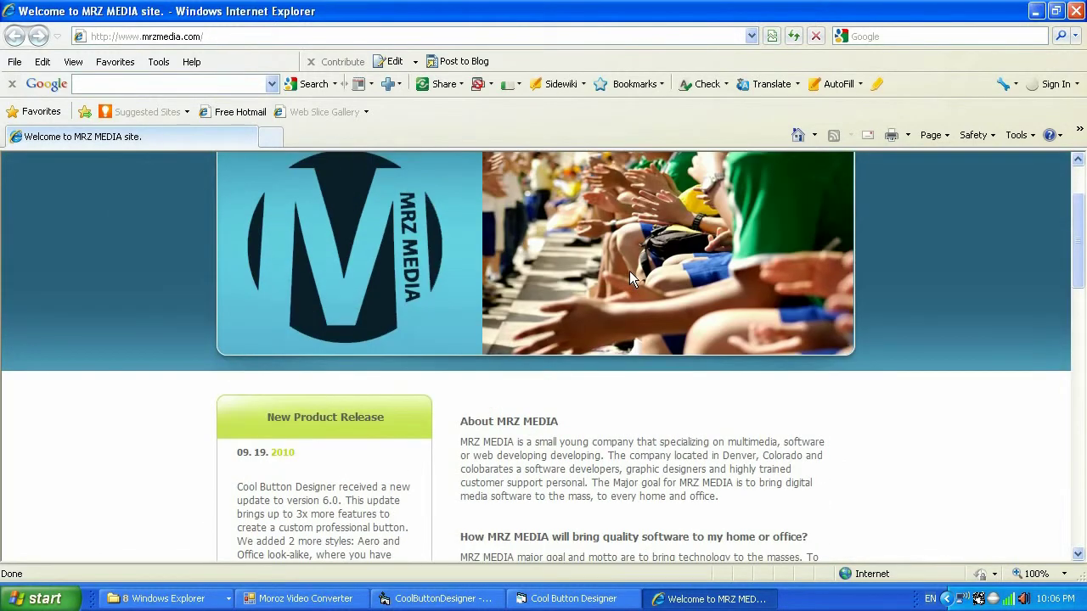
{"action": "scroll", "coordinate": [630, 269], "scroll_direction": "up", "scroll_amount": 2}
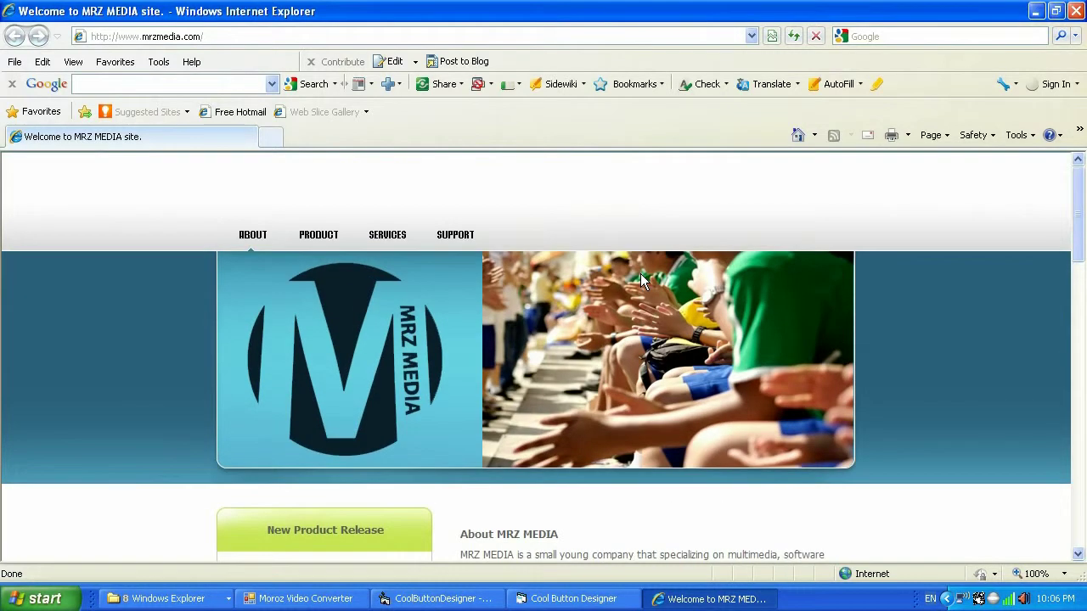
Step: Go to the site's Product page and open the detailed information for Cool Button Designer
{"action": "left_click", "coordinate": [323, 240]}
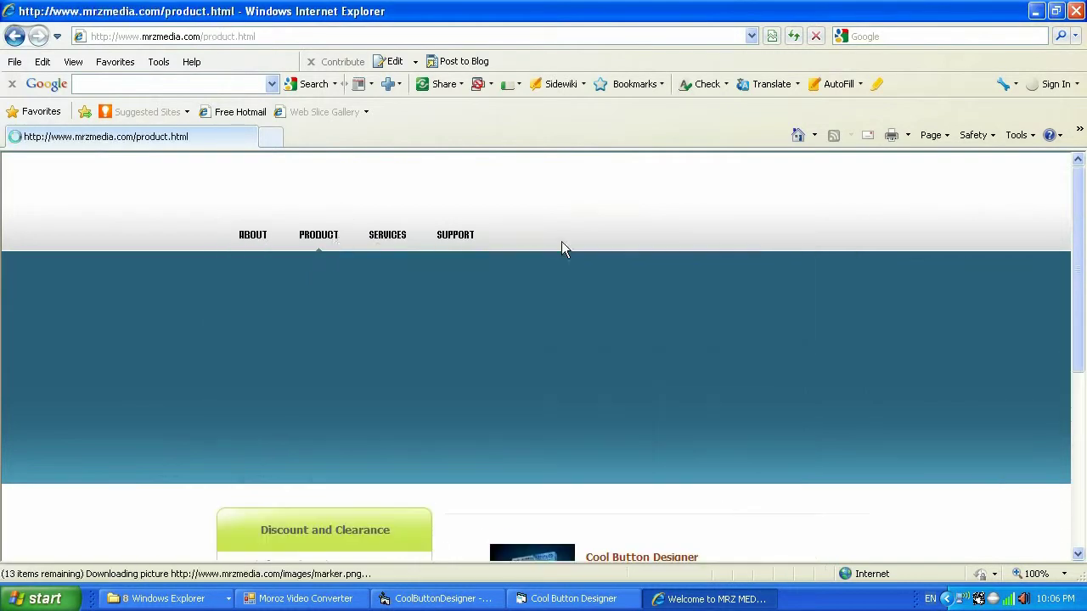
{"action": "scroll", "coordinate": [903, 332], "scroll_direction": "down", "scroll_amount": 3}
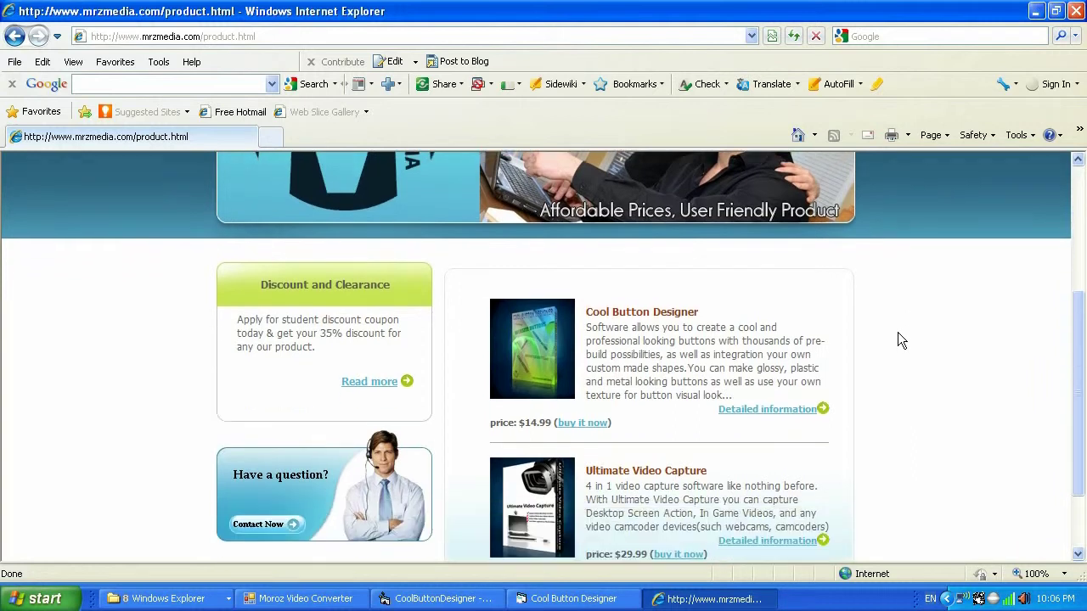
{"action": "left_click", "coordinate": [794, 411]}
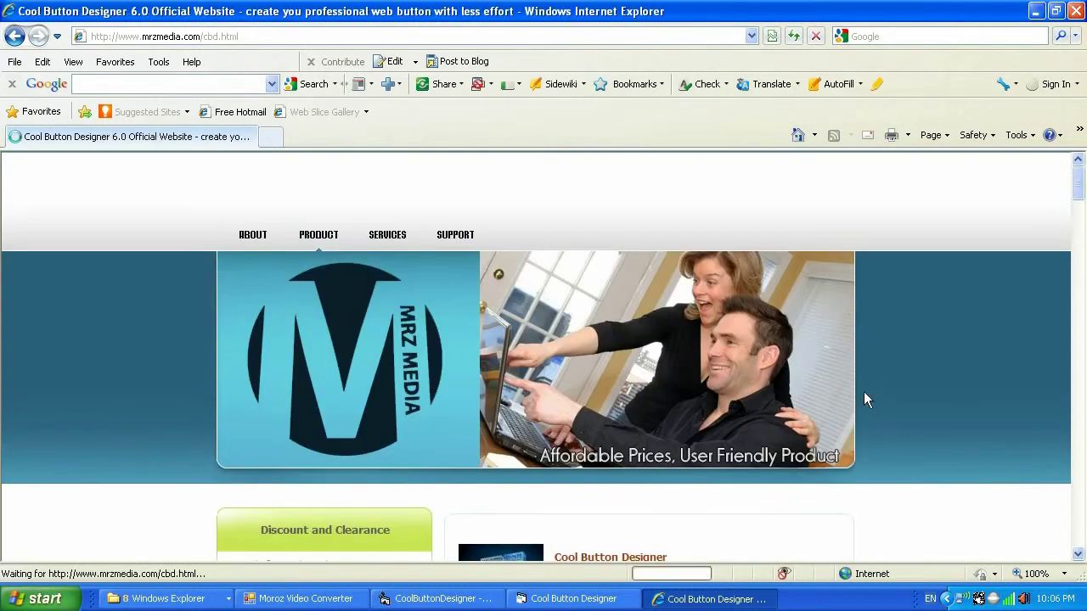
Step: Examine the Cool Button Designer page from the overview and tutorial videos to the features and international awards
{"action": "scroll", "coordinate": [868, 395], "scroll_direction": "down", "scroll_amount": 3}
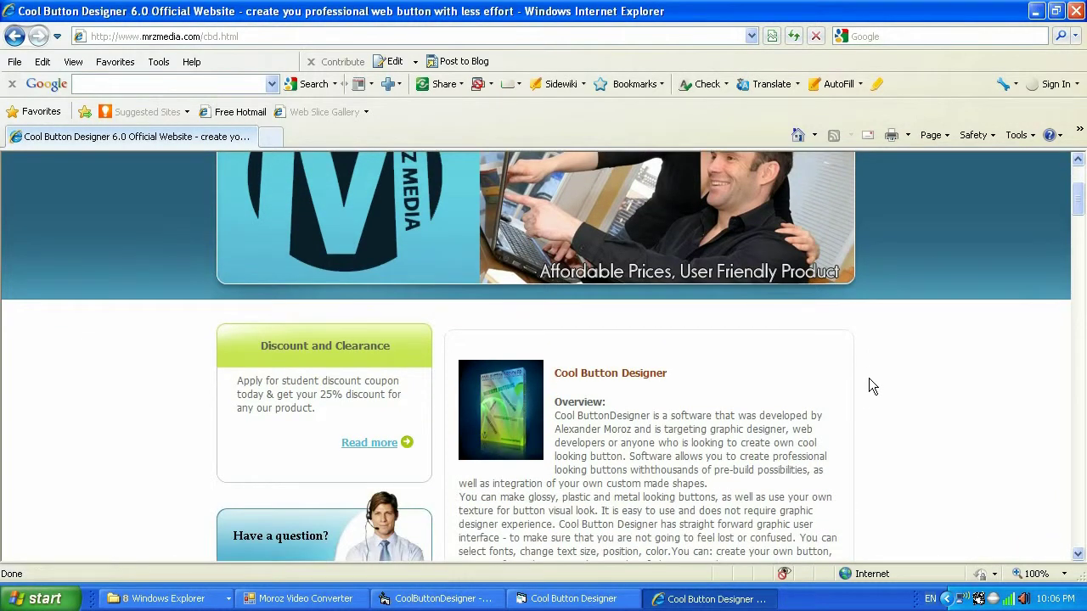
{"action": "scroll", "coordinate": [869, 378], "scroll_direction": "down", "scroll_amount": 10}
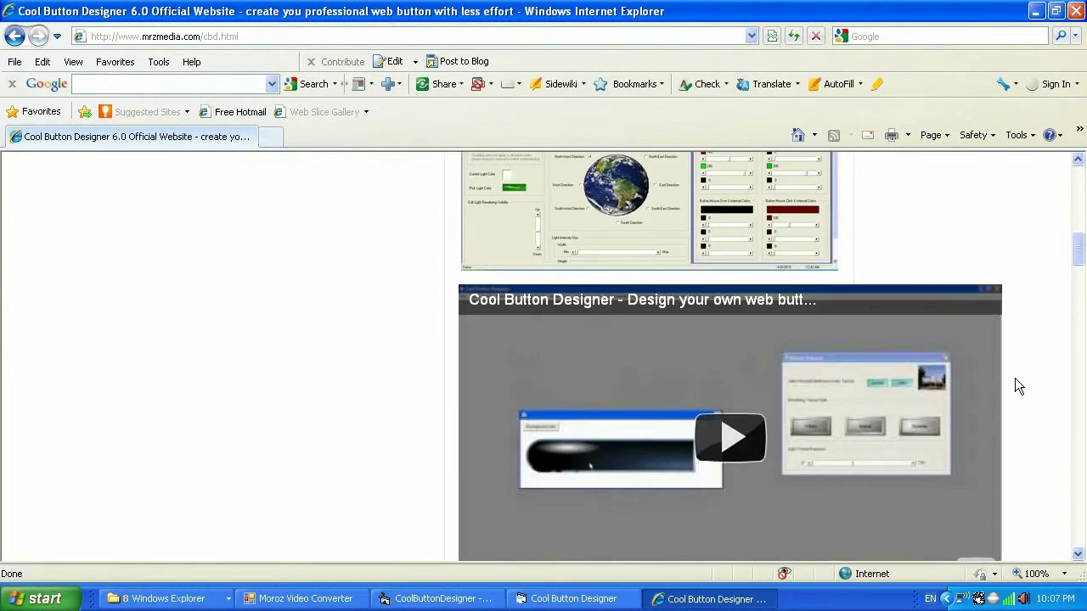
{"action": "scroll", "coordinate": [1022, 386], "scroll_direction": "down", "scroll_amount": 12}
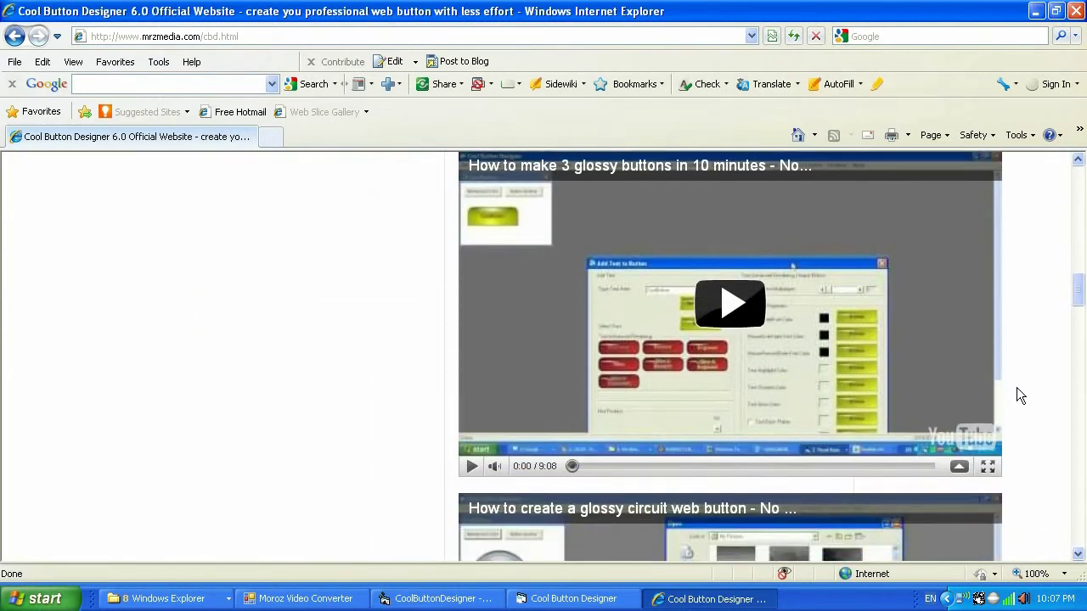
{"action": "scroll", "coordinate": [1017, 386], "scroll_direction": "down", "scroll_amount": 15}
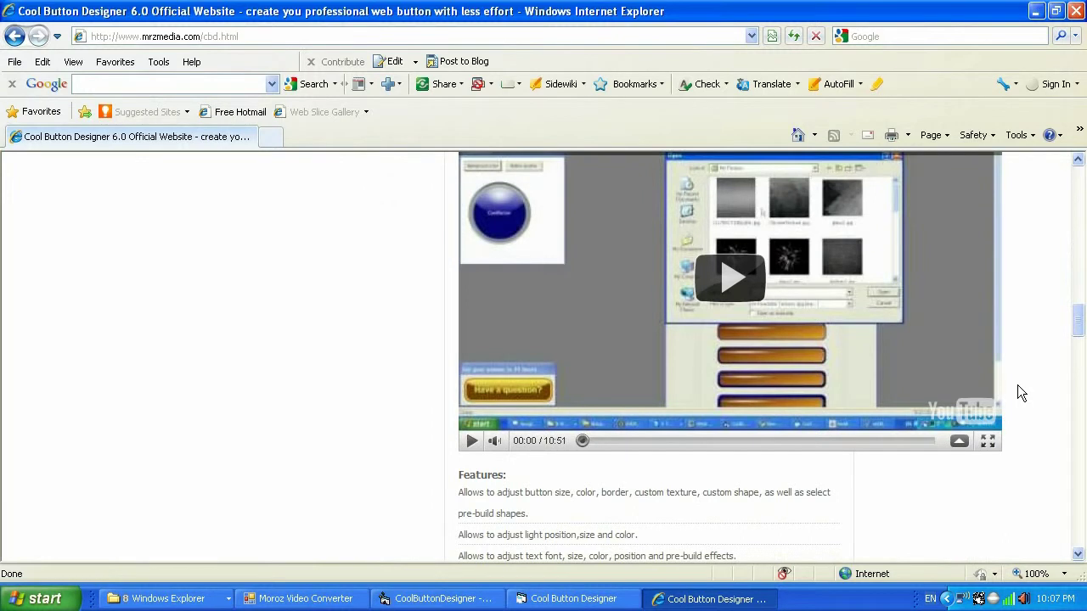
{"action": "scroll", "coordinate": [1017, 385], "scroll_direction": "down", "scroll_amount": 9}
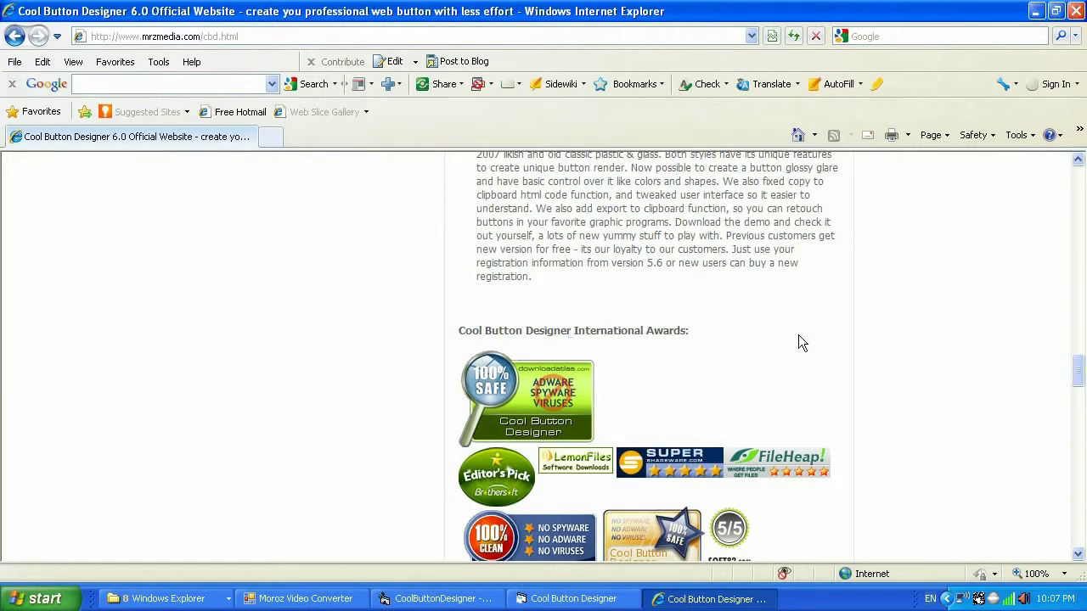
{"action": "scroll", "coordinate": [939, 355], "scroll_direction": "down", "scroll_amount": 2}
{"action": "scroll", "coordinate": [939, 355], "scroll_direction": "down", "scroll_amount": 6}
{"action": "scroll", "coordinate": [939, 355], "scroll_direction": "up", "scroll_amount": 2}
{"action": "scroll", "coordinate": [937, 348], "scroll_direction": "down", "scroll_amount": 2}
{"action": "scroll", "coordinate": [937, 348], "scroll_direction": "up", "scroll_amount": 6}
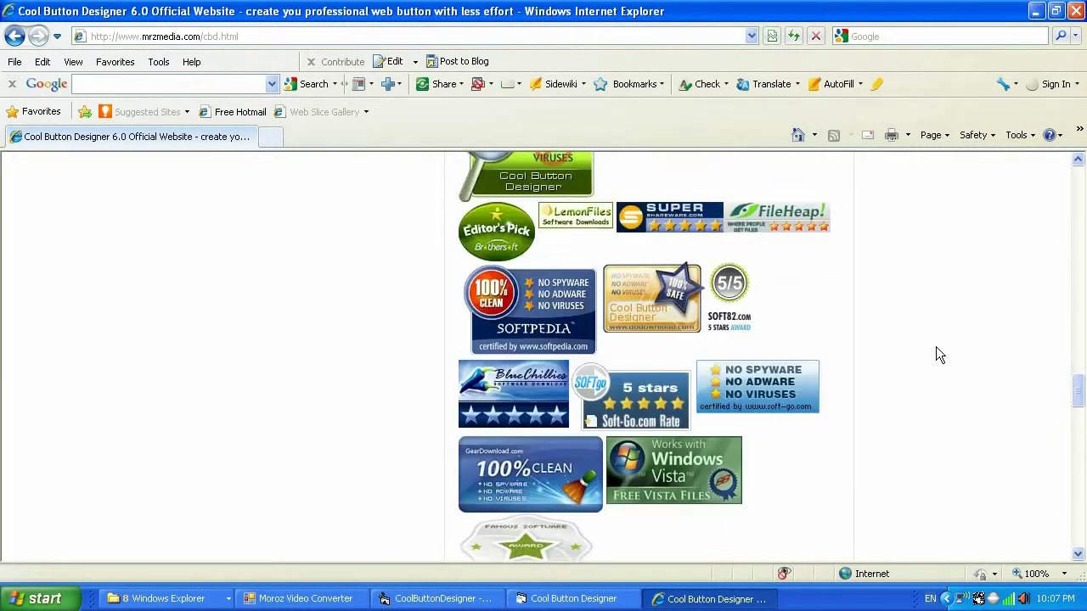
{"action": "scroll", "coordinate": [939, 354], "scroll_direction": "down", "scroll_amount": 2}
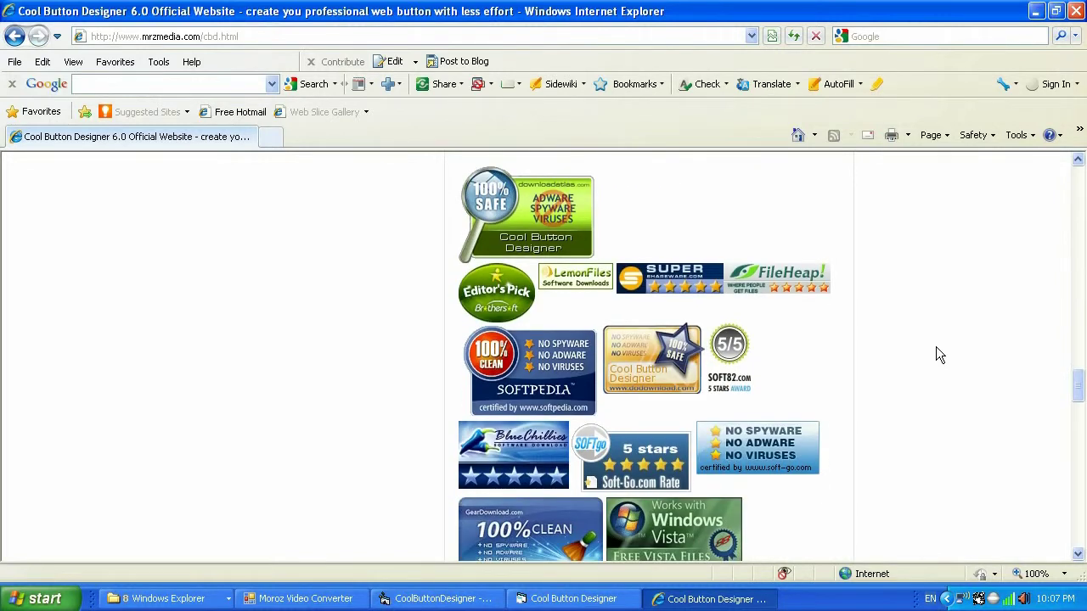
{"action": "scroll", "coordinate": [939, 355], "scroll_direction": "down", "scroll_amount": 2}
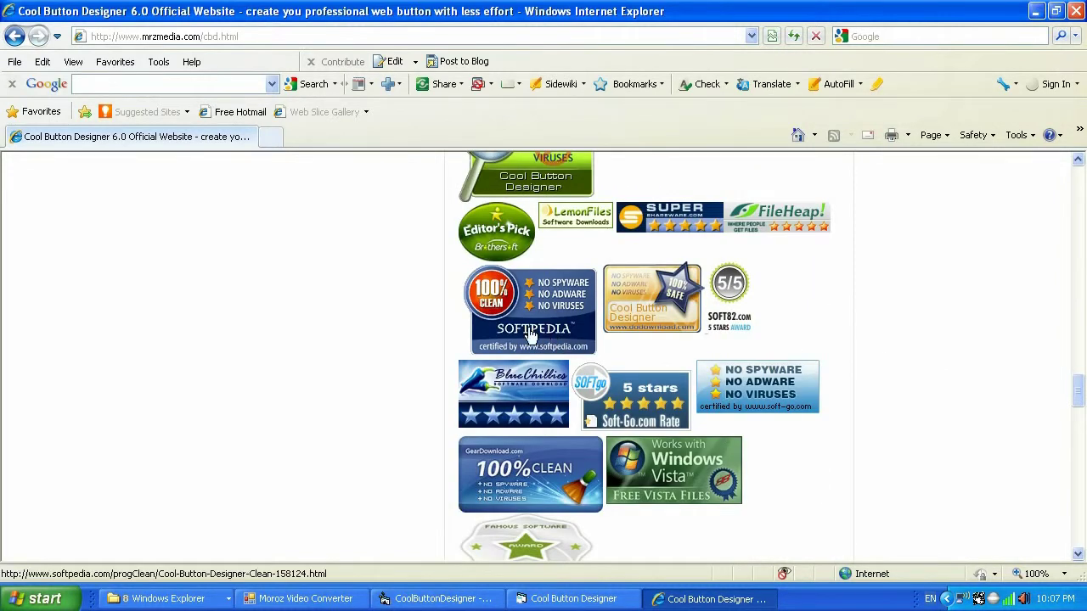
Step: Open the Softpedia 100% Clean award page, read the certificate, and close its window
{"action": "left_click", "coordinate": [552, 308]}
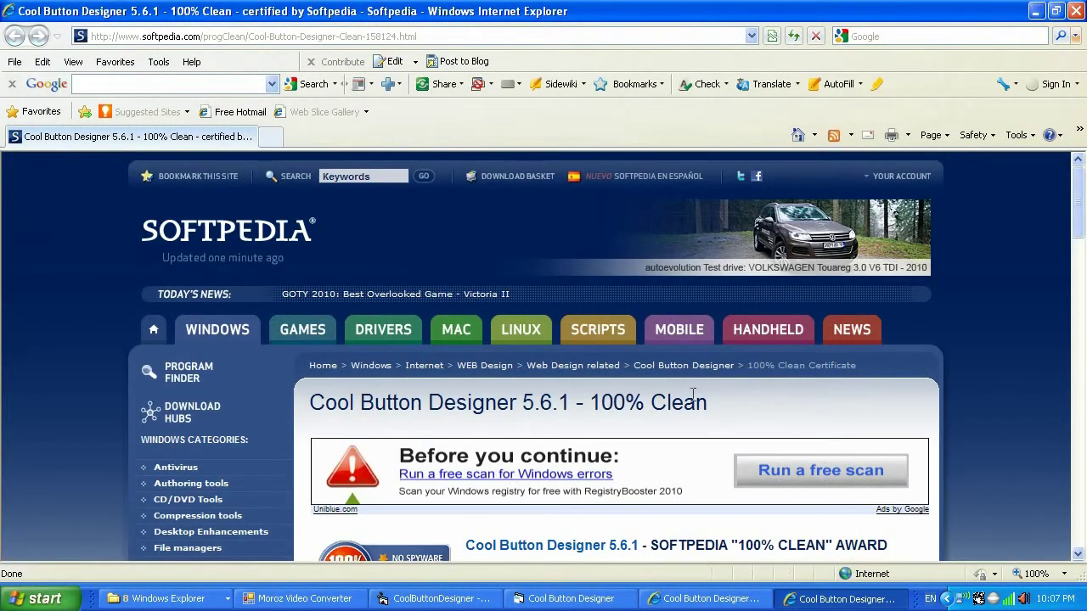
{"action": "left_click_drag", "start_coordinate": [1081, 208], "coordinate": [1081, 246]}
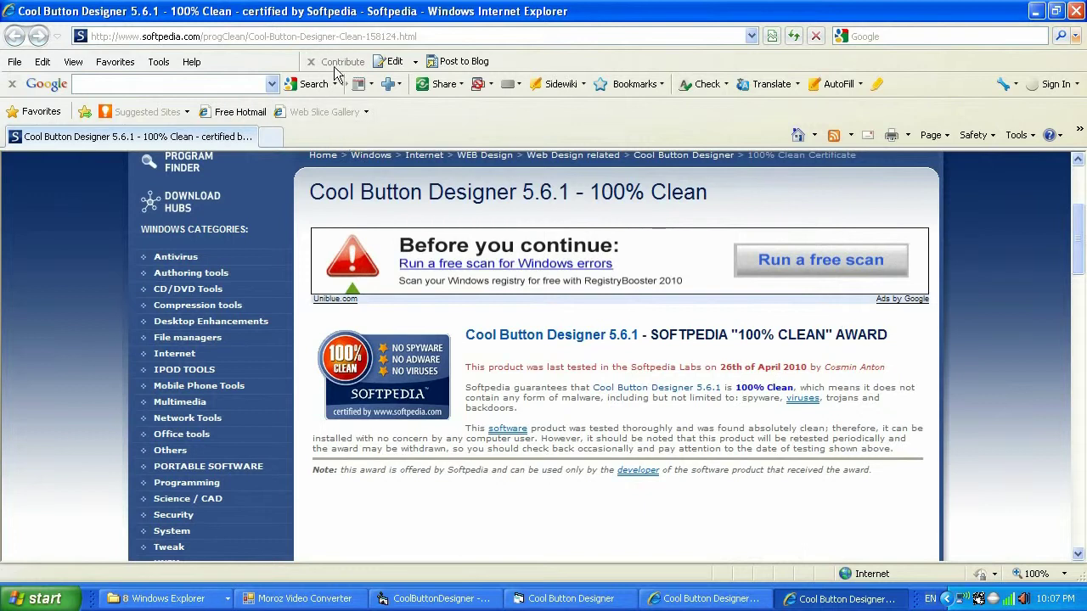
{"action": "left_click", "coordinate": [1076, 11]}
Step: Examine the demonstration buttons and system requirements, and highlight the Buy It Now price
{"action": "scroll", "coordinate": [983, 340], "scroll_direction": "down", "scroll_amount": 4}
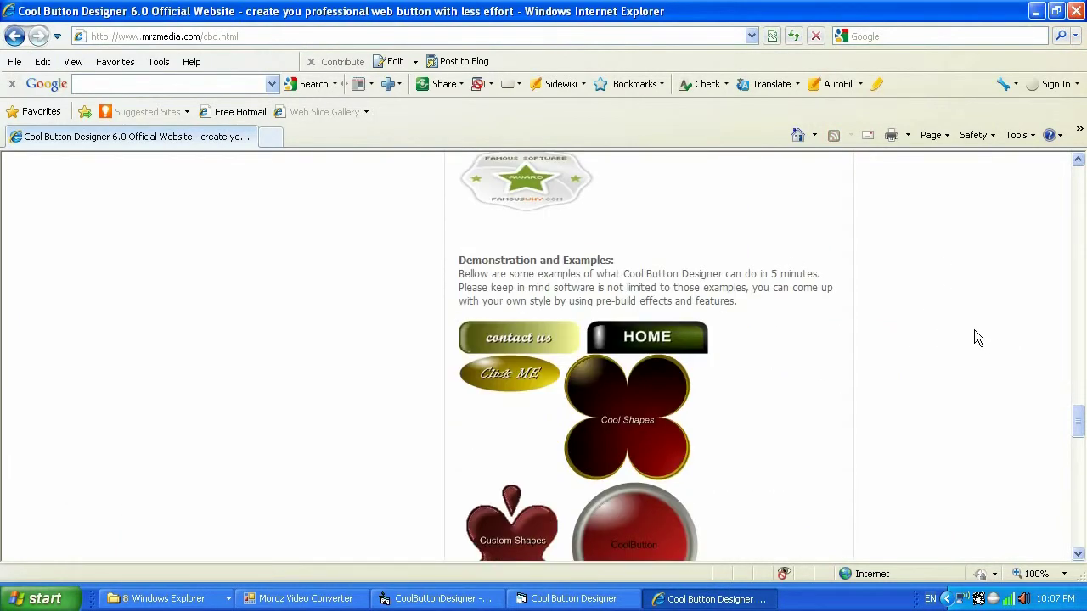
{"action": "scroll", "coordinate": [977, 335], "scroll_direction": "down", "scroll_amount": 1}
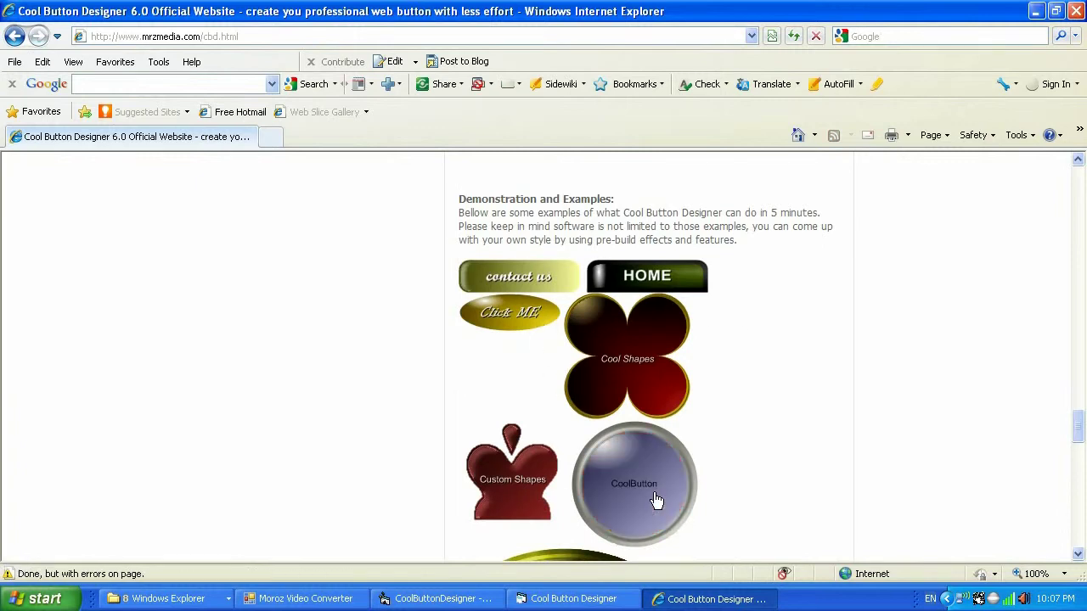
{"action": "scroll", "coordinate": [816, 456], "scroll_direction": "down", "scroll_amount": 10}
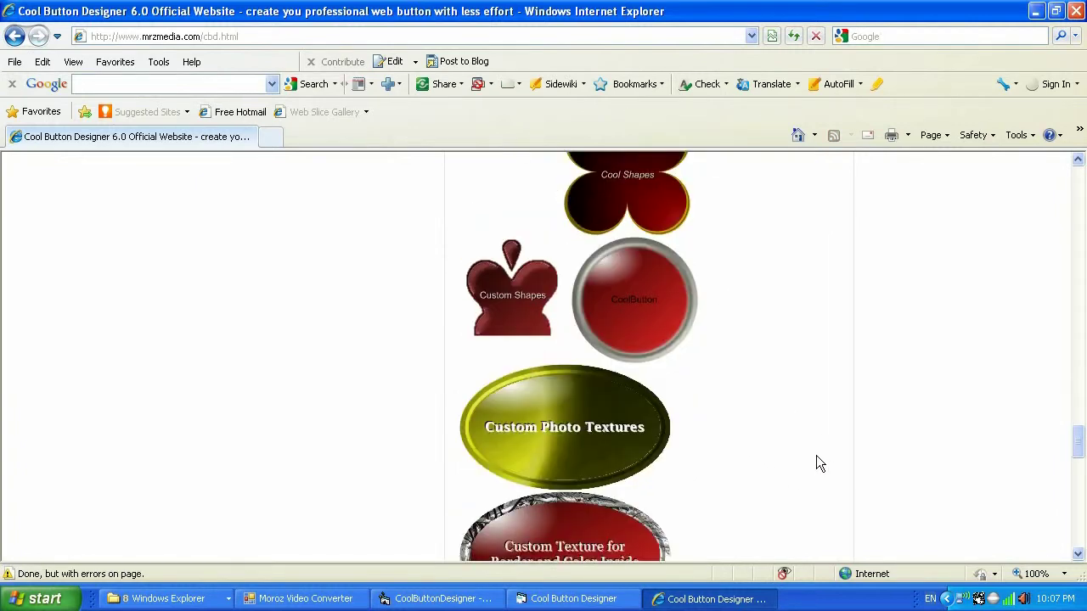
{"action": "scroll", "coordinate": [817, 451], "scroll_direction": "up", "scroll_amount": 1}
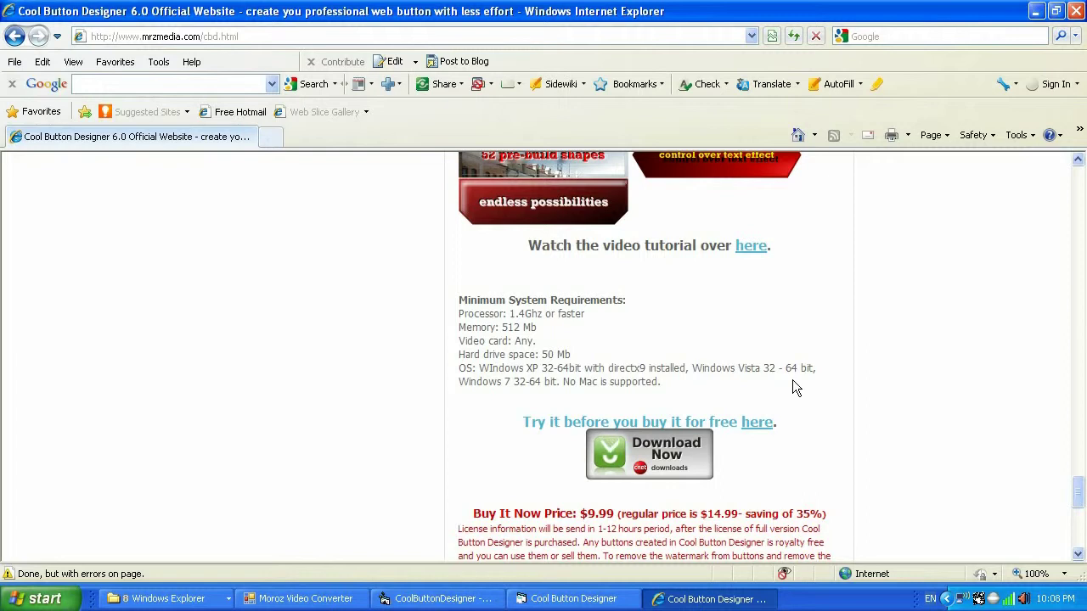
{"action": "scroll", "coordinate": [792, 380], "scroll_direction": "down", "scroll_amount": 3}
{"action": "left_click_drag", "start_coordinate": [613, 391], "coordinate": [577, 390]}
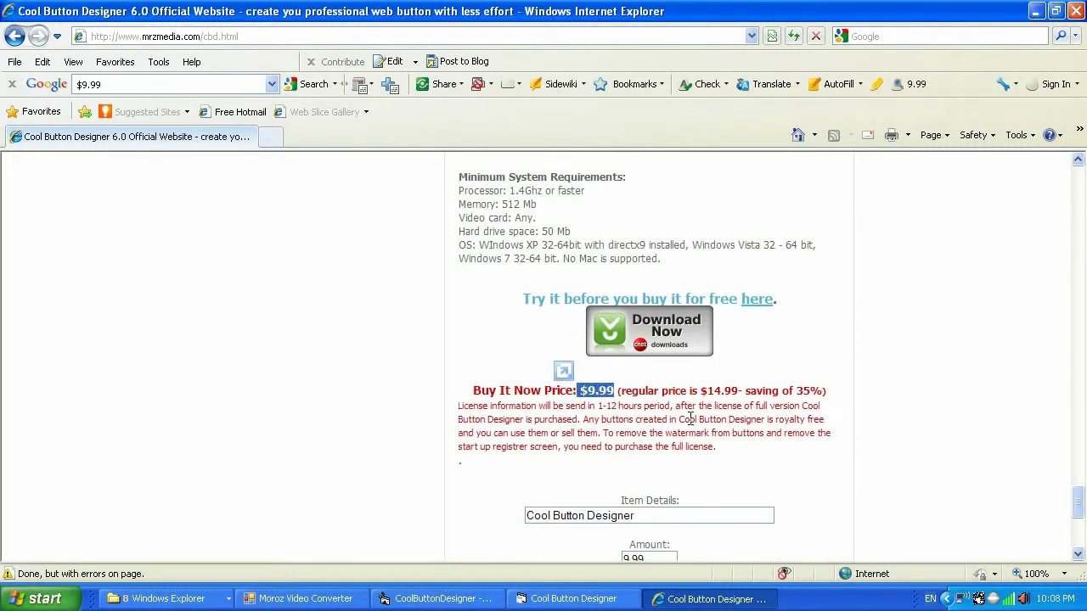
{"action": "scroll", "coordinate": [690, 418], "scroll_direction": "down", "scroll_amount": 1}
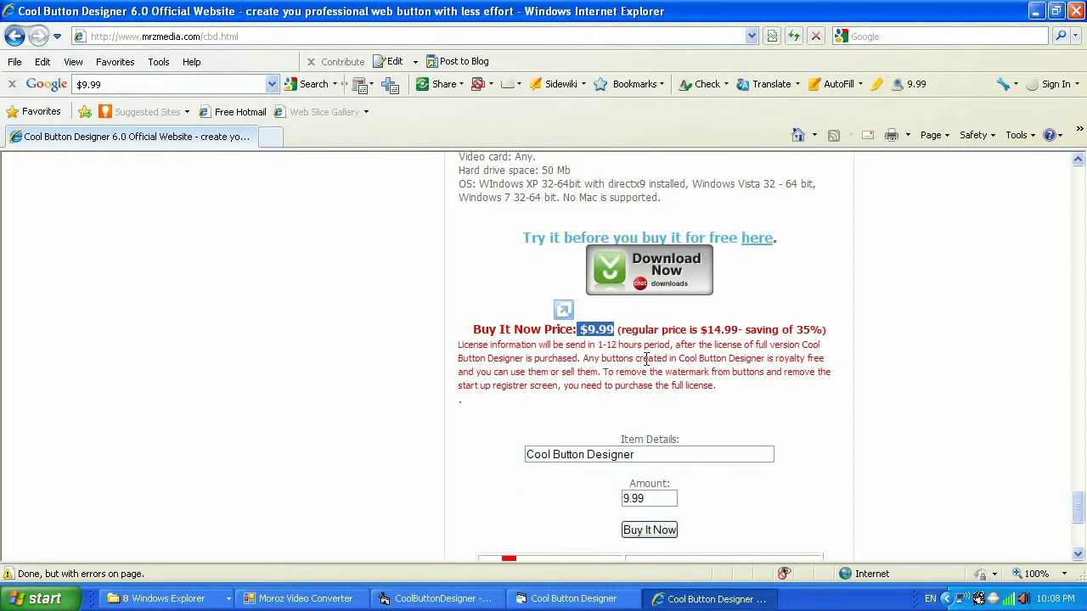
Step: Review the custom texture examples again, as well as the trial download and purchase information
{"action": "scroll", "coordinate": [649, 367], "scroll_direction": "up", "scroll_amount": 5}
{"action": "scroll", "coordinate": [648, 367], "scroll_direction": "up", "scroll_amount": 9}
{"action": "scroll", "coordinate": [649, 367], "scroll_direction": "down", "scroll_amount": 10}
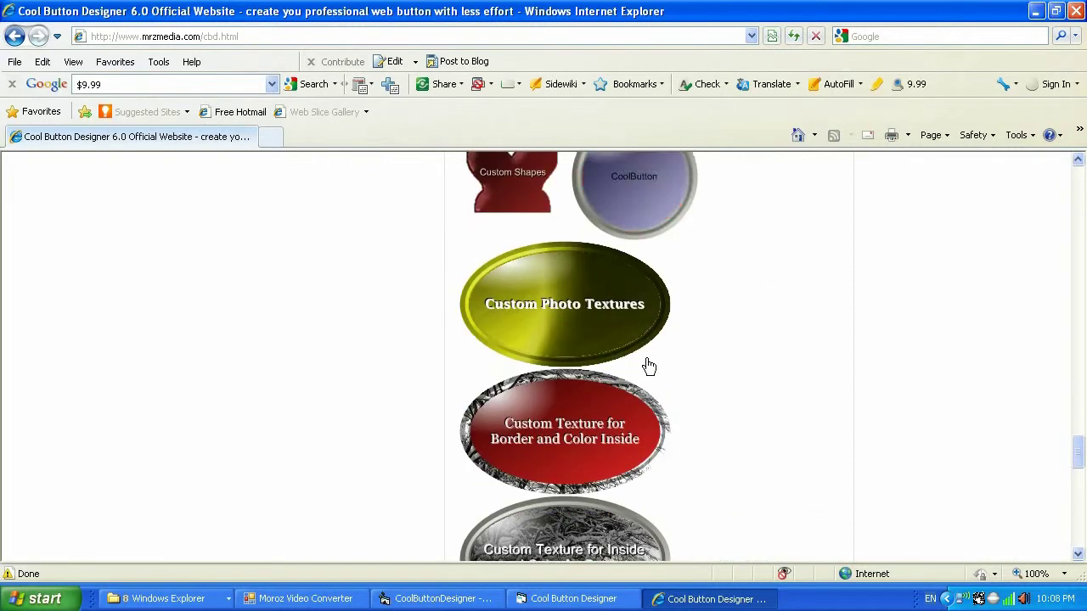
{"action": "scroll", "coordinate": [662, 361], "scroll_direction": "down", "scroll_amount": 4}
{"action": "scroll", "coordinate": [765, 357], "scroll_direction": "up", "scroll_amount": 3}
{"action": "scroll", "coordinate": [762, 412], "scroll_direction": "down", "scroll_amount": 1}
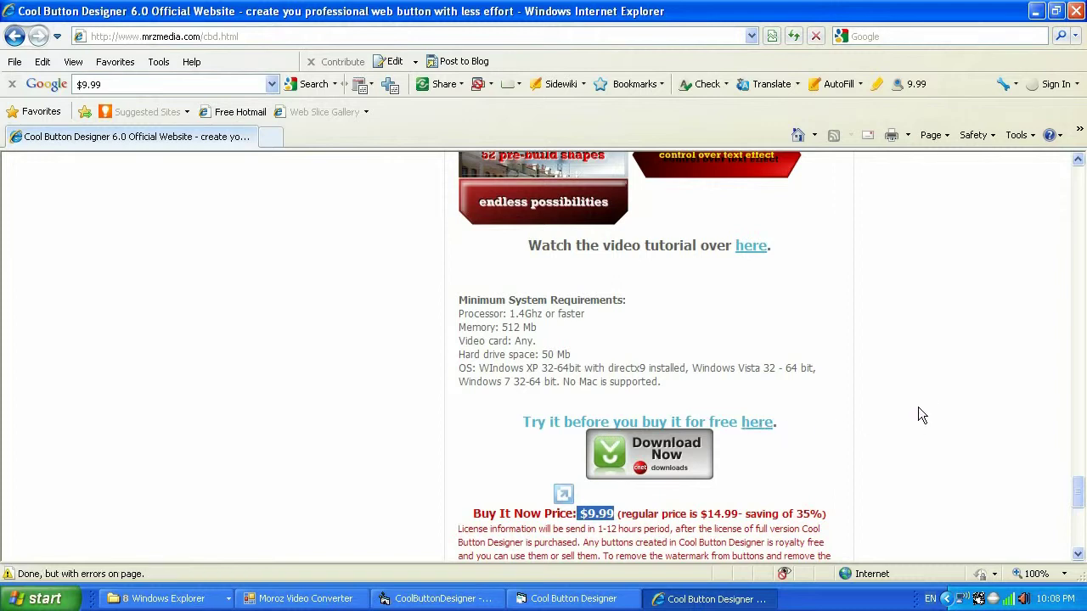
{"action": "scroll", "coordinate": [917, 407], "scroll_direction": "down", "scroll_amount": 2}
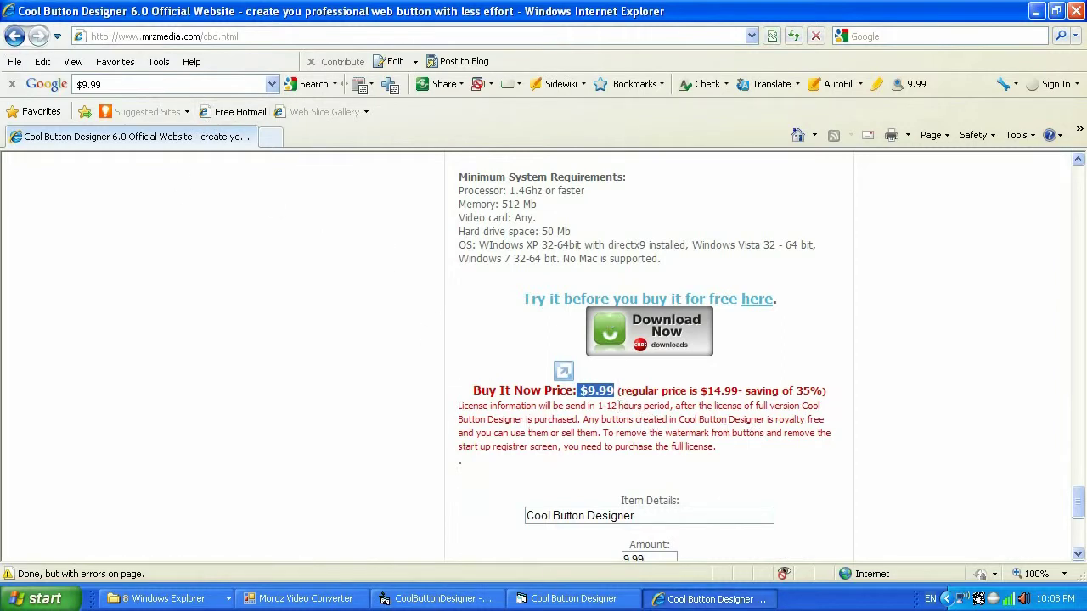
Step: Switch back to Cool Button Designer and close the Add Hyperlink dialog
{"action": "left_click", "coordinate": [592, 606]}
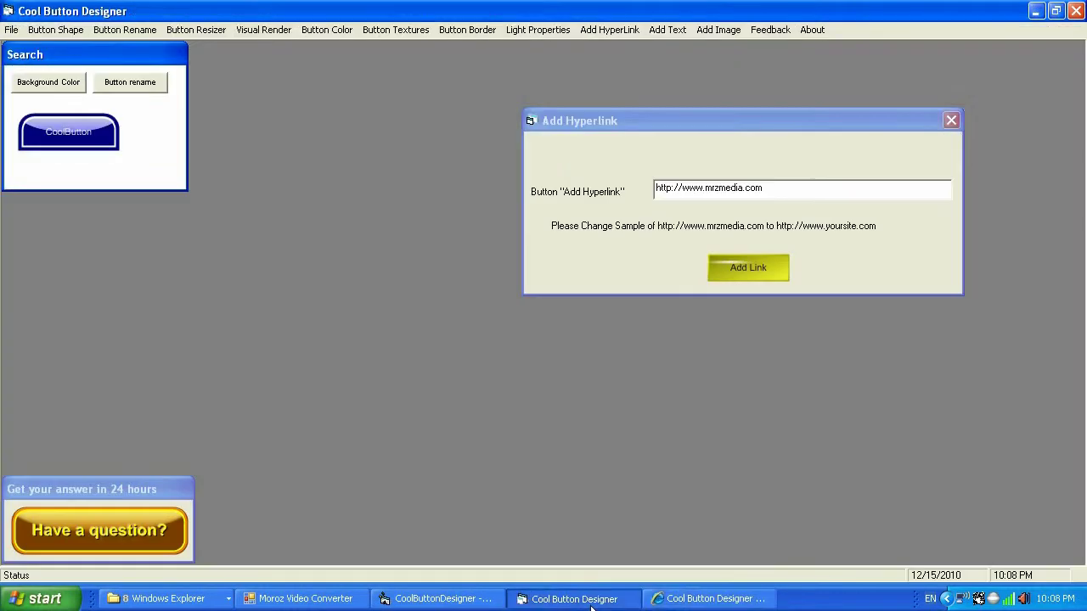
{"action": "left_click", "coordinate": [951, 121]}
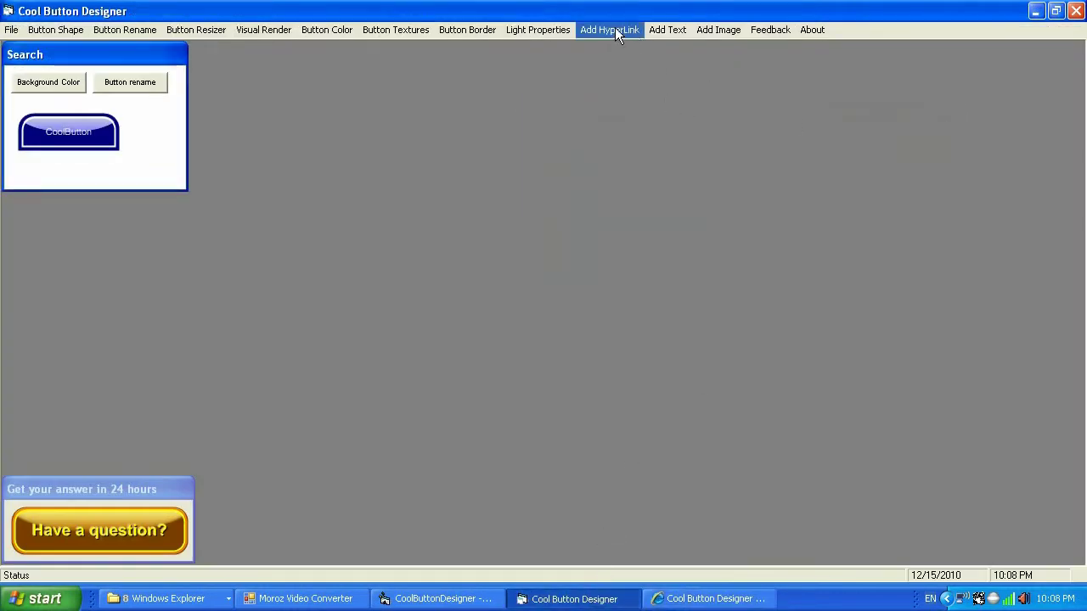
Step: Change the button's text to "Search" with Add Text and apply the change
{"action": "left_click", "coordinate": [664, 30]}
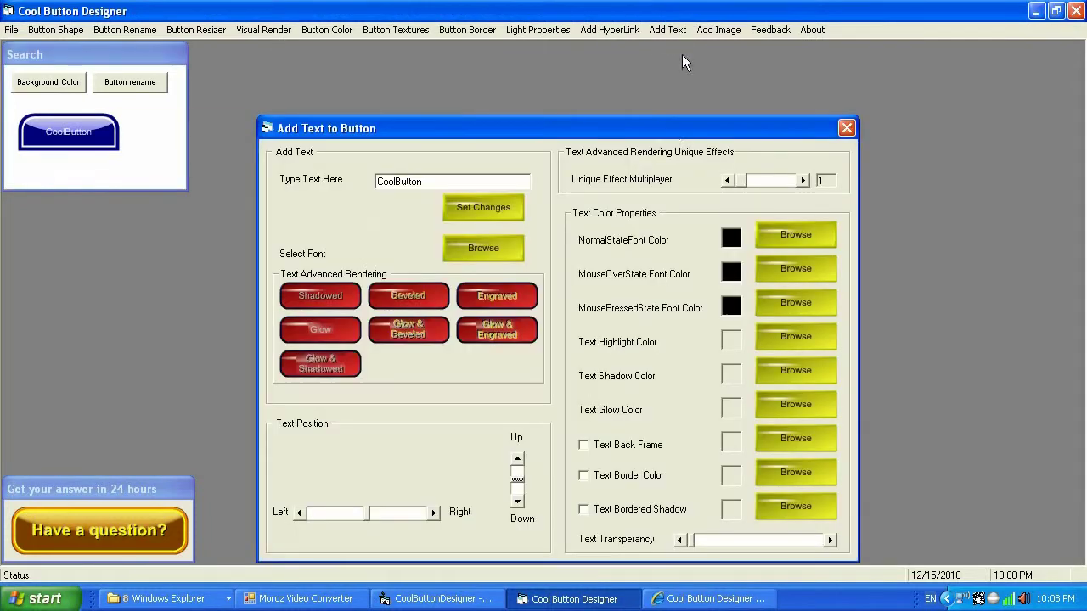
{"action": "left_click_drag", "start_coordinate": [670, 129], "coordinate": [785, 92]}
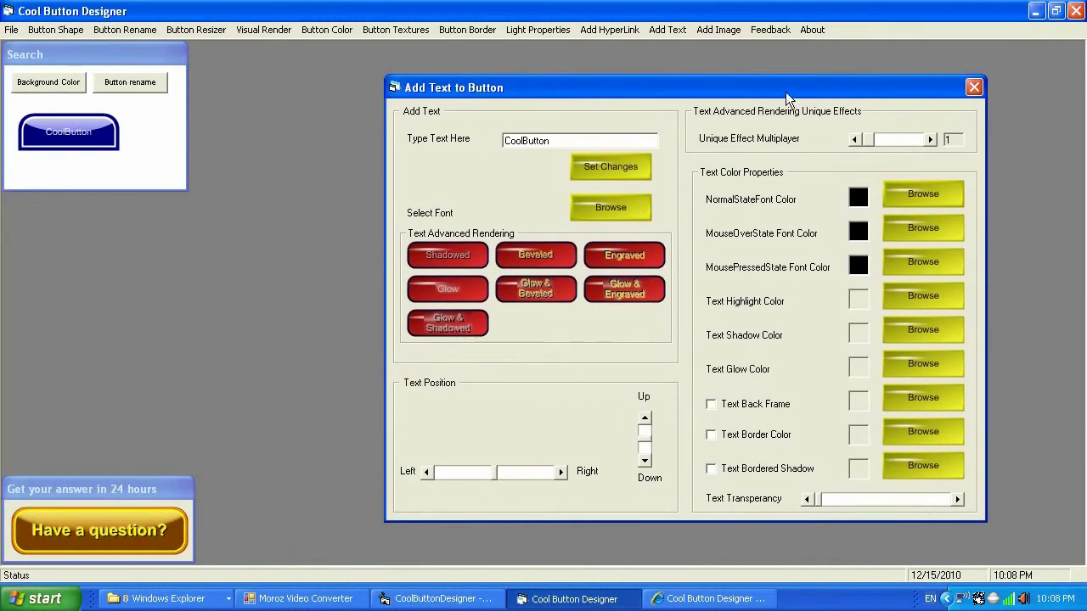
{"action": "double_click", "coordinate": [555, 144]}
{"action": "type", "text": "Search"}
{"action": "left_click", "coordinate": [611, 168]}
Step: Set the button text's font to bold, size 12, and shift the text toward the right side of the button
{"action": "left_click", "coordinate": [618, 210]}
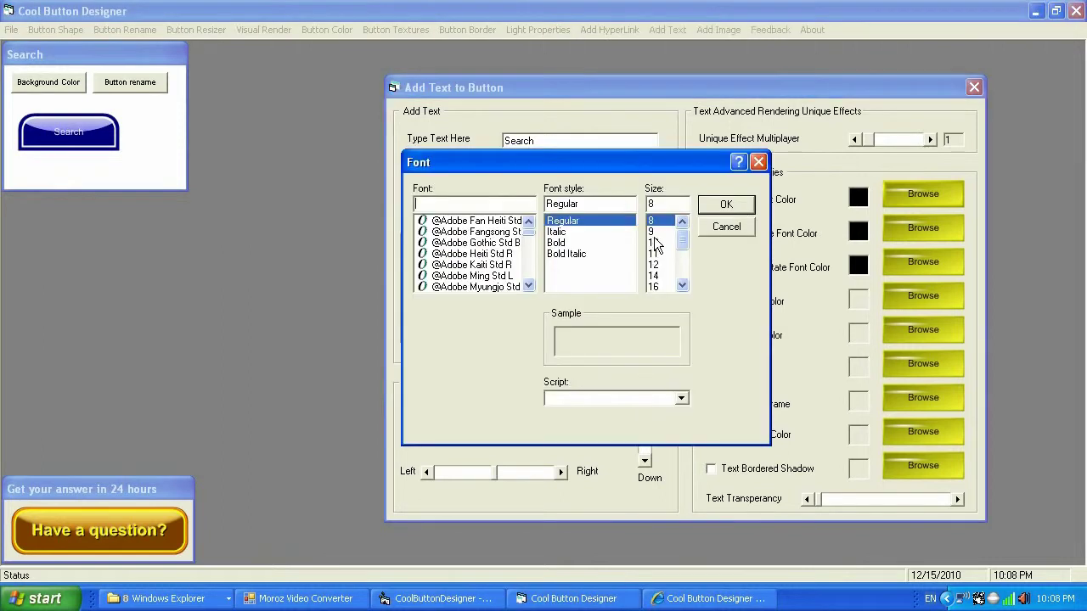
{"action": "left_click", "coordinate": [559, 244]}
{"action": "left_click", "coordinate": [724, 204]}
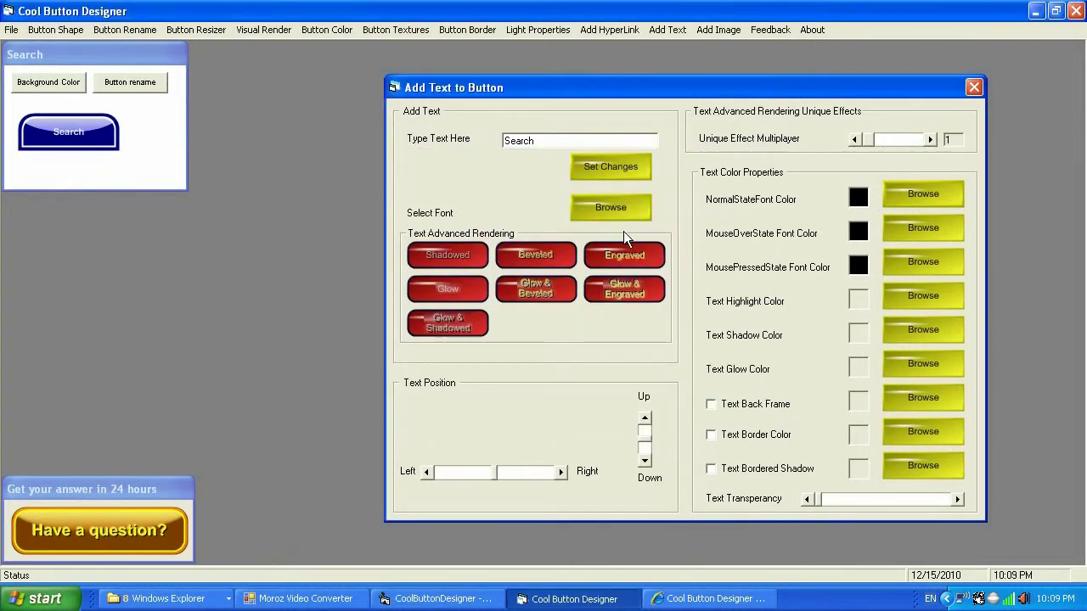
{"action": "left_click", "coordinate": [615, 210]}
{"action": "left_click", "coordinate": [656, 265]}
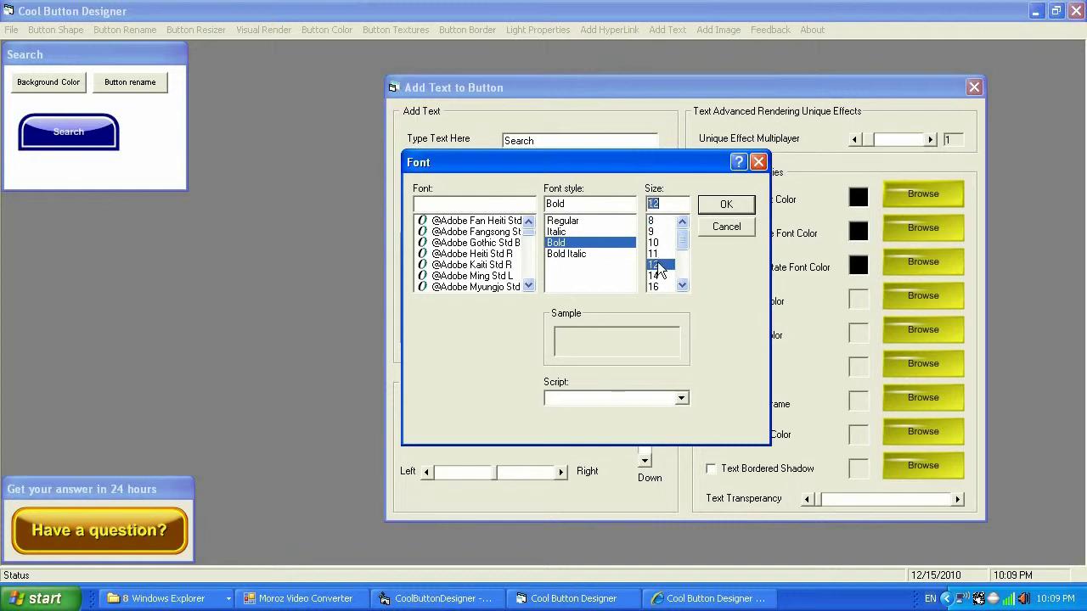
{"action": "left_click", "coordinate": [728, 209]}
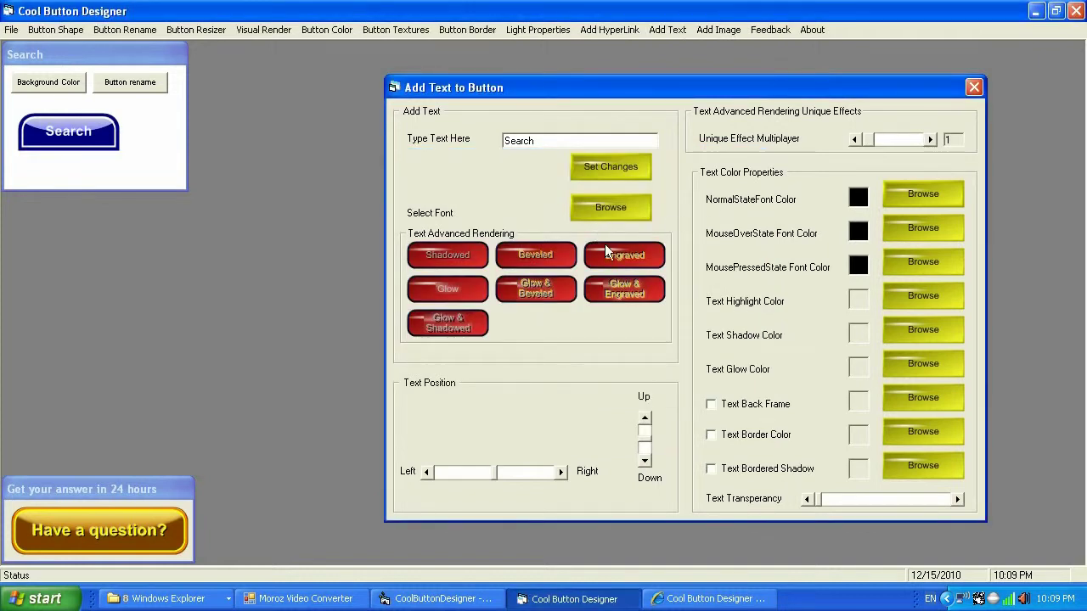
{"action": "left_click_drag", "start_coordinate": [564, 475], "coordinate": [561, 476]}
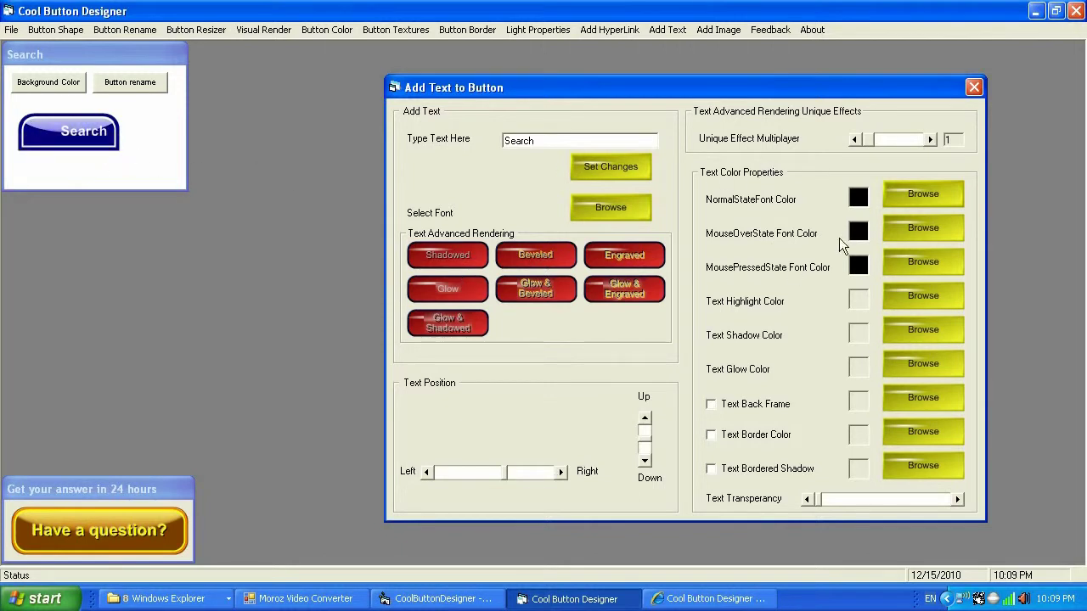
Step: Try light gray as the text's NormalState font color, and settle on white
{"action": "left_click", "coordinate": [932, 194]}
{"action": "left_click", "coordinate": [510, 221]}
{"action": "left_click", "coordinate": [421, 337]}
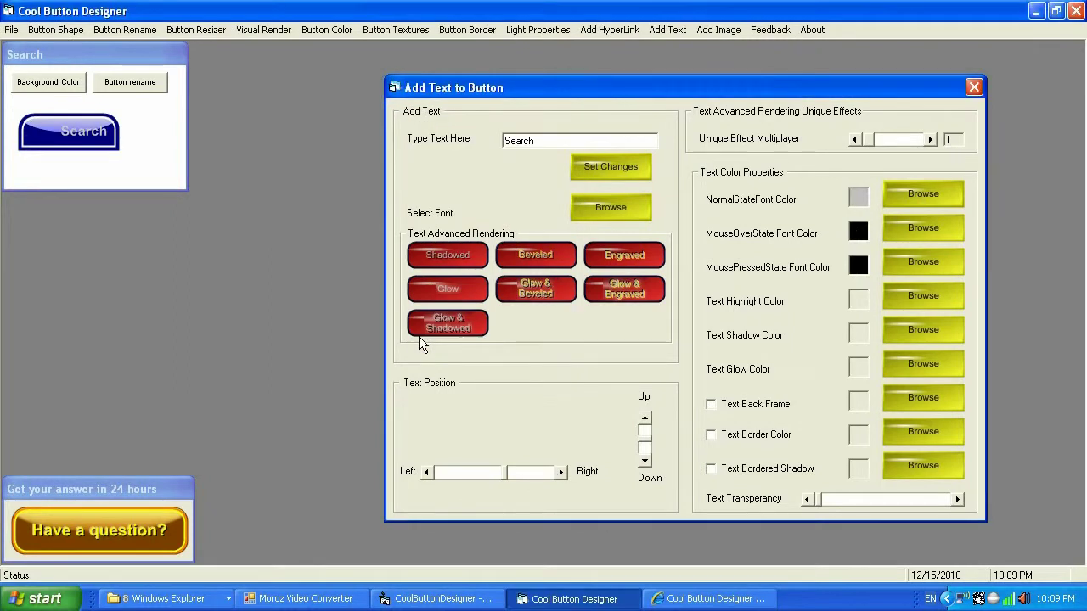
{"action": "left_click", "coordinate": [940, 194]}
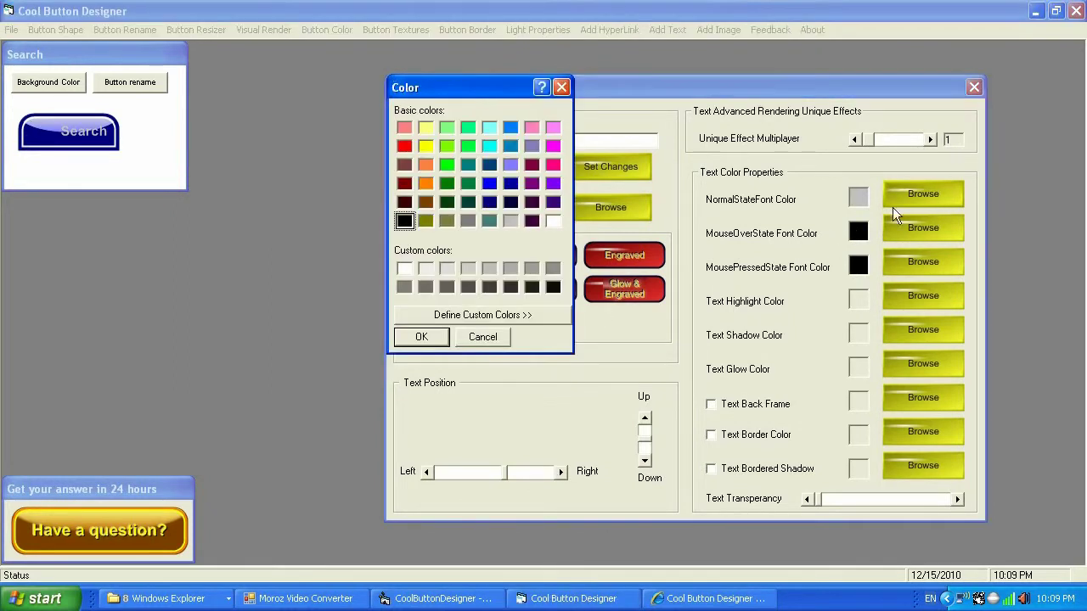
{"action": "left_click", "coordinate": [552, 221]}
{"action": "left_click", "coordinate": [416, 339]}
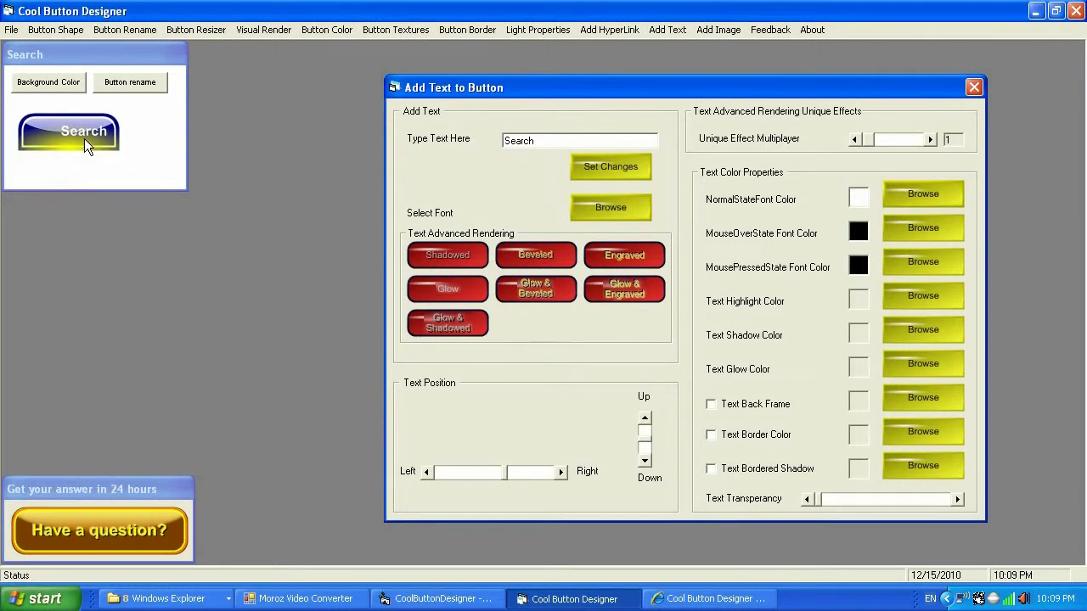
Step: Try the basic light gray as the MouseOverState font color, and settle on a paler custom gray
{"action": "left_click", "coordinate": [941, 231]}
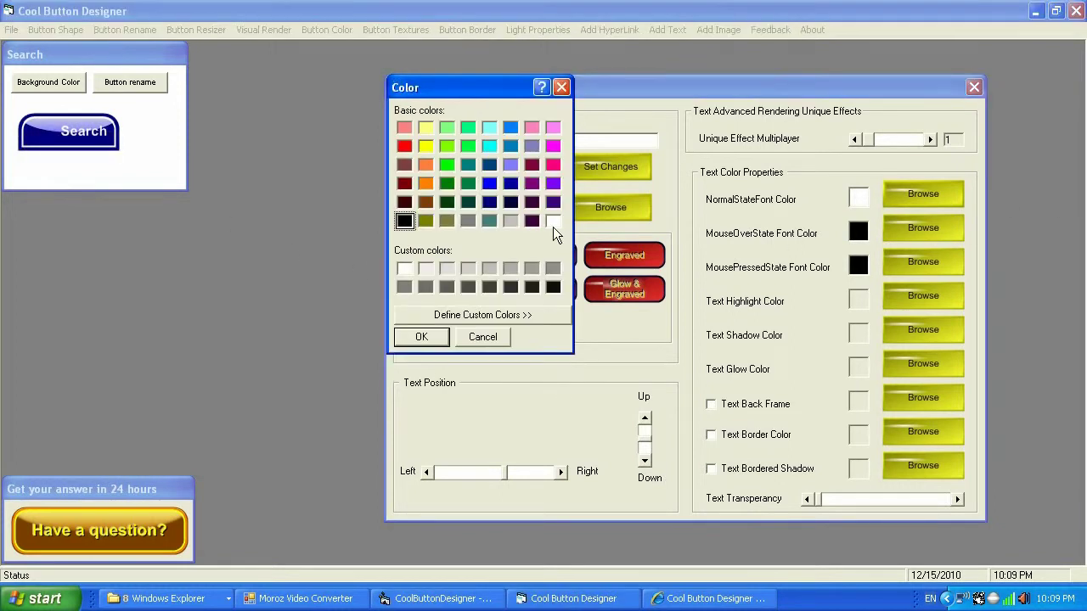
{"action": "left_click", "coordinate": [510, 221]}
{"action": "left_click", "coordinate": [434, 337]}
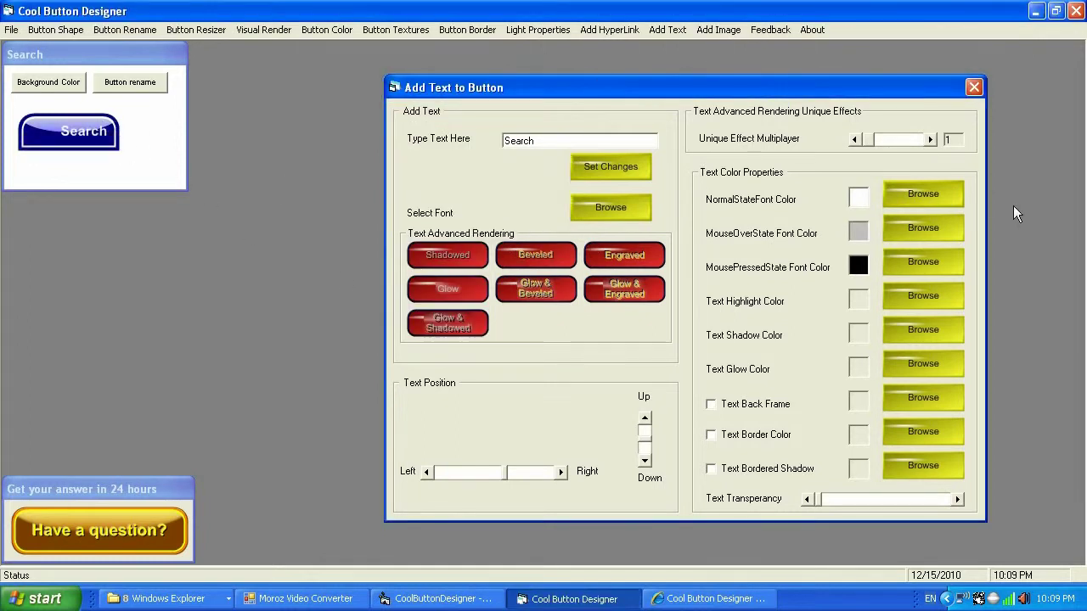
{"action": "left_click", "coordinate": [945, 229]}
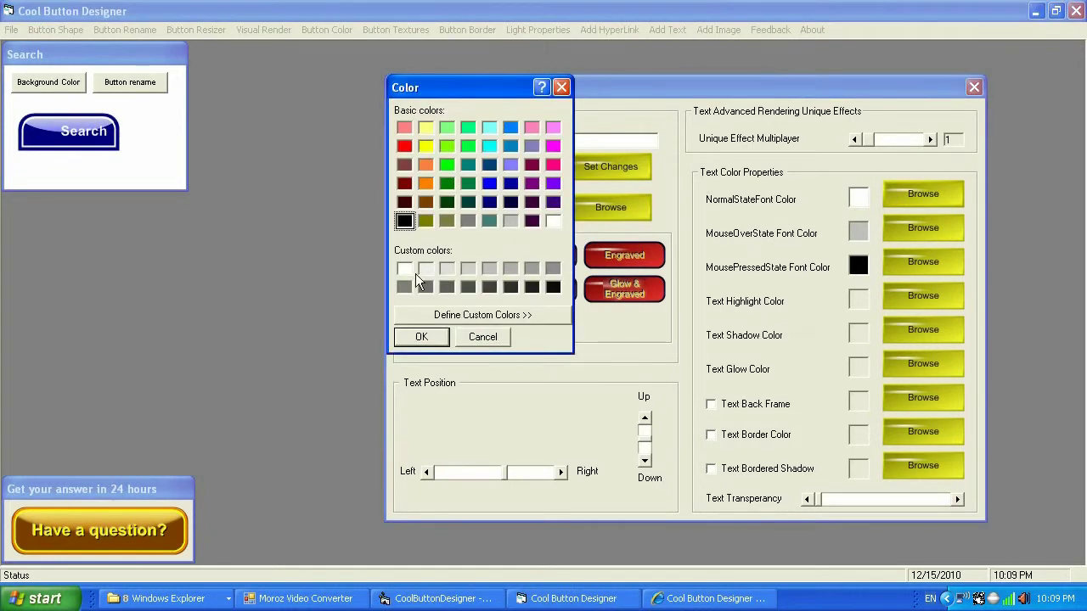
{"action": "left_click", "coordinate": [445, 270]}
{"action": "left_click", "coordinate": [420, 336]}
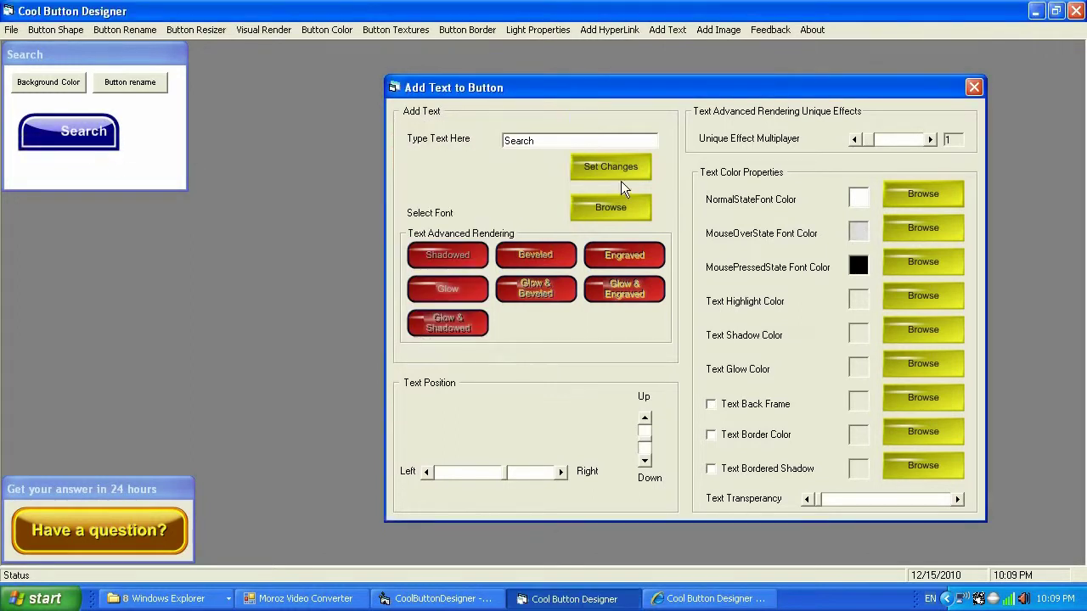
Step: Try all seven advanced text rendering effects on the button text, and settle on Shadowed
{"action": "left_click", "coordinate": [459, 262]}
{"action": "left_click", "coordinate": [542, 255]}
{"action": "left_click", "coordinate": [621, 258]}
{"action": "left_click", "coordinate": [444, 289]}
{"action": "left_click", "coordinate": [530, 289]}
{"action": "left_click", "coordinate": [632, 291]}
{"action": "left_click", "coordinate": [440, 321]}
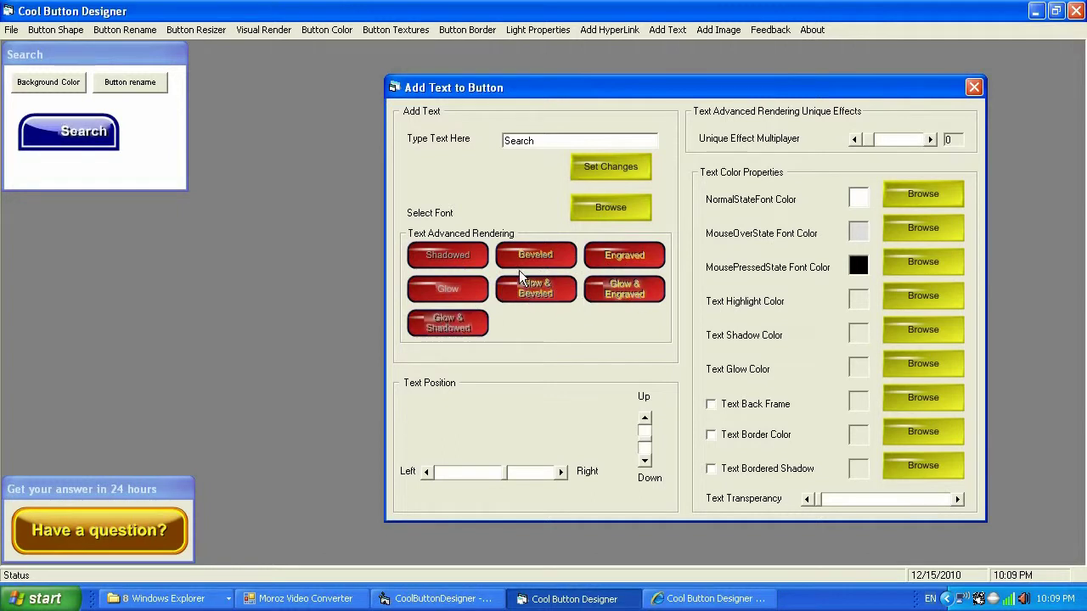
{"action": "left_click", "coordinate": [453, 255]}
Step: Fine-tune the text's horizontal and vertical position, raise its transparency, and close the Add Text to Button dialog
{"action": "left_click", "coordinate": [426, 472]}
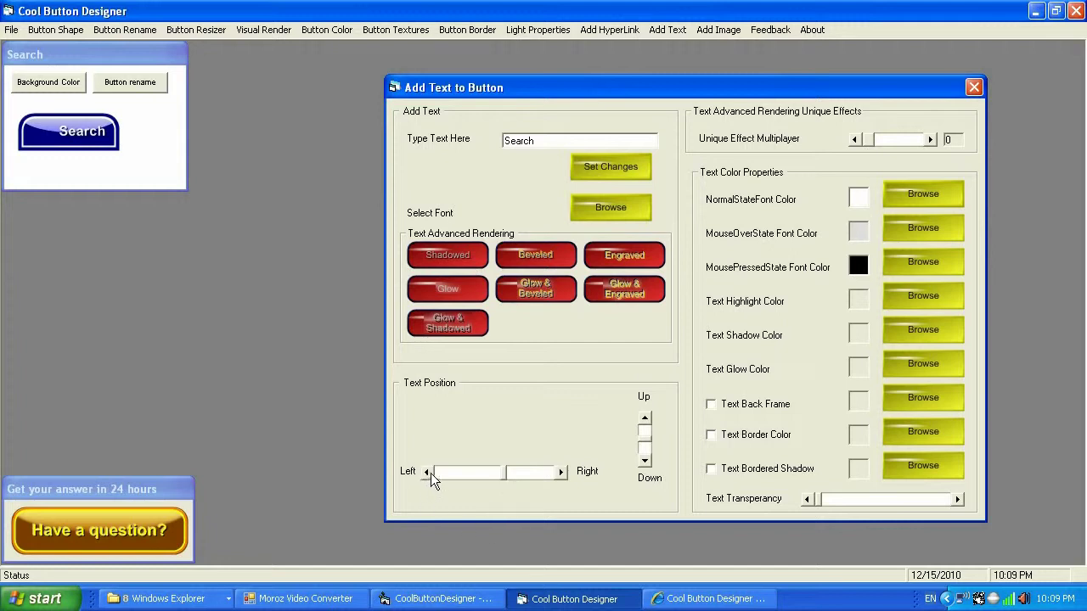
{"action": "left_click", "coordinate": [559, 472]}
{"action": "left_click", "coordinate": [646, 462]}
{"action": "left_click", "coordinate": [645, 463]}
{"action": "left_click", "coordinate": [645, 418]}
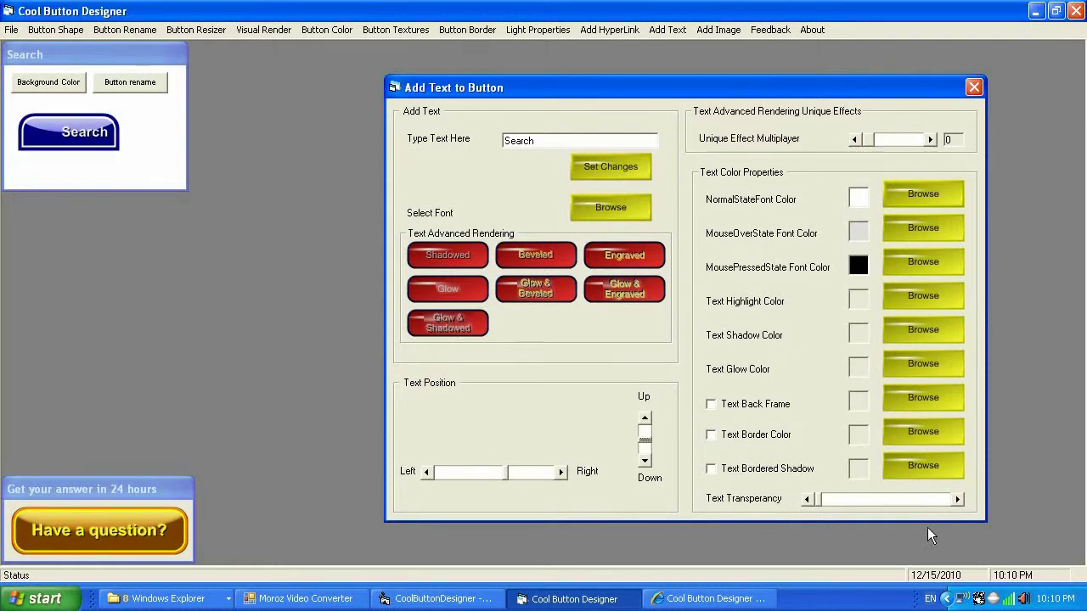
{"action": "left_click_drag", "start_coordinate": [817, 499], "coordinate": [866, 500]}
{"action": "left_click", "coordinate": [972, 86]}
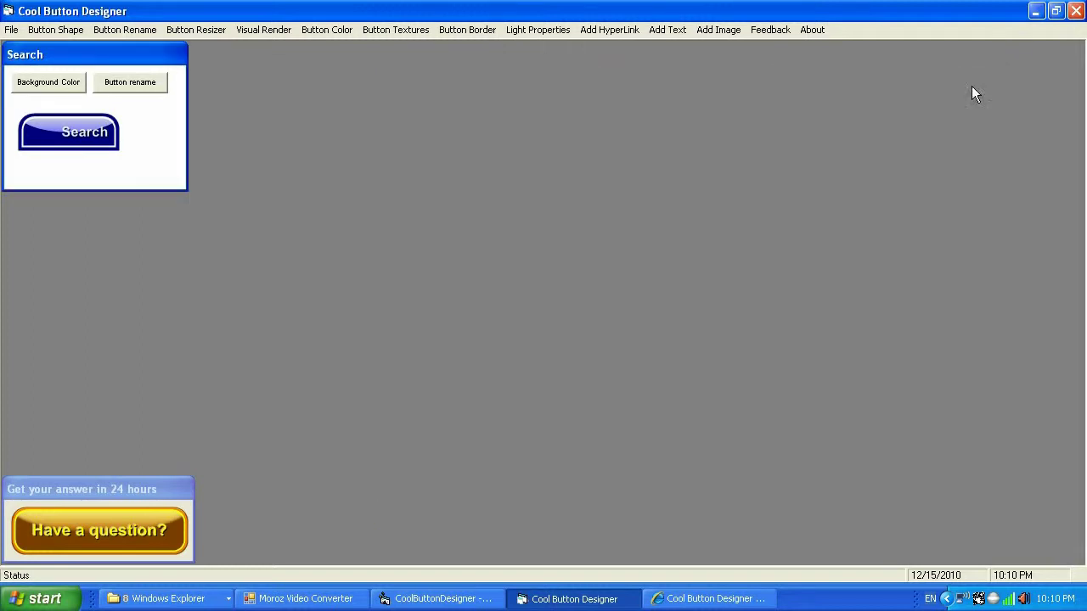
Step: Add searchIconBluePNG.png from the CoolButtonDesigner folder as the button's image for the mouse normal state
{"action": "left_click", "coordinate": [719, 29]}
{"action": "left_click_drag", "start_coordinate": [584, 153], "coordinate": [824, 102]}
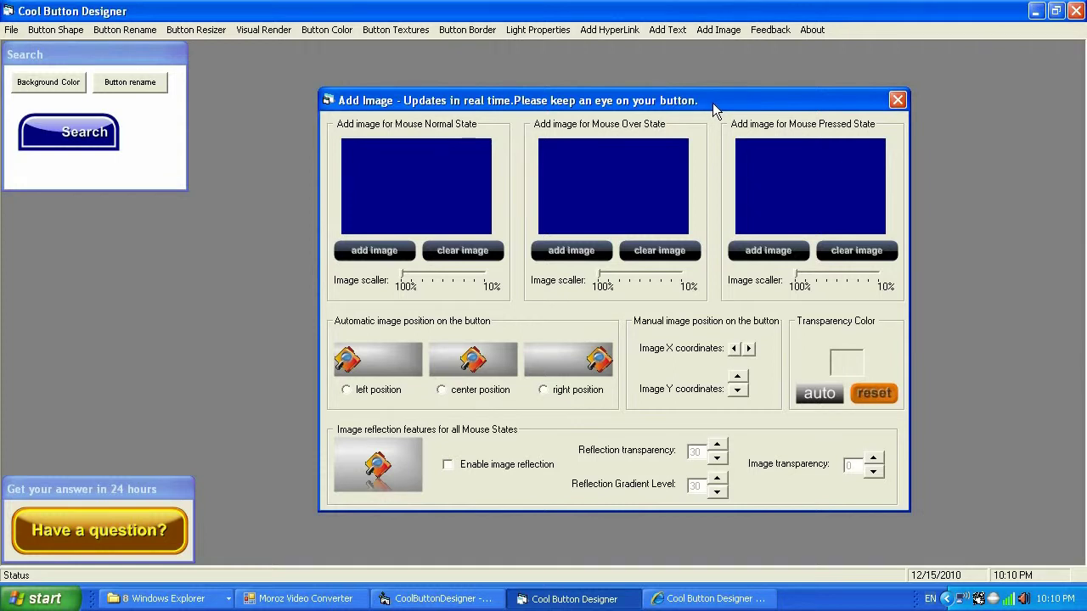
{"action": "left_click_drag", "start_coordinate": [712, 103], "coordinate": [788, 86]}
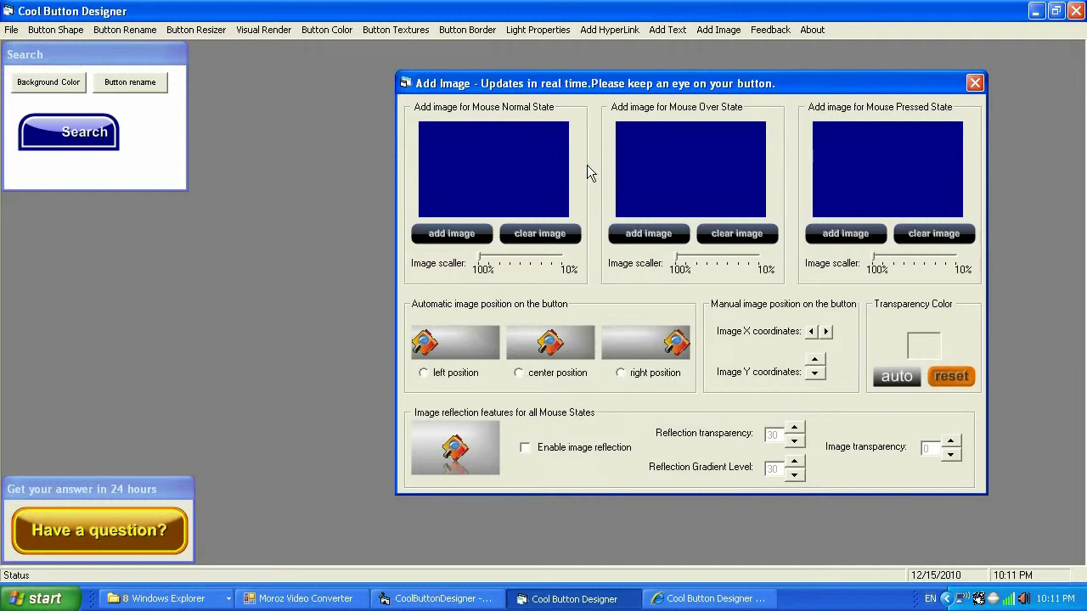
{"action": "left_click", "coordinate": [466, 231]}
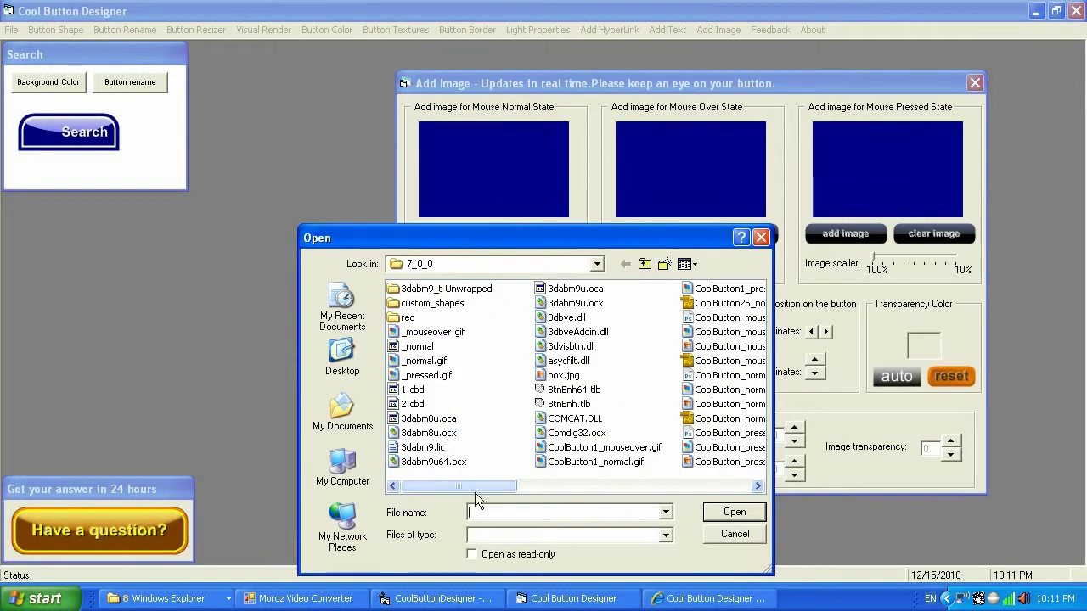
{"action": "left_click_drag", "start_coordinate": [477, 493], "coordinate": [670, 493]}
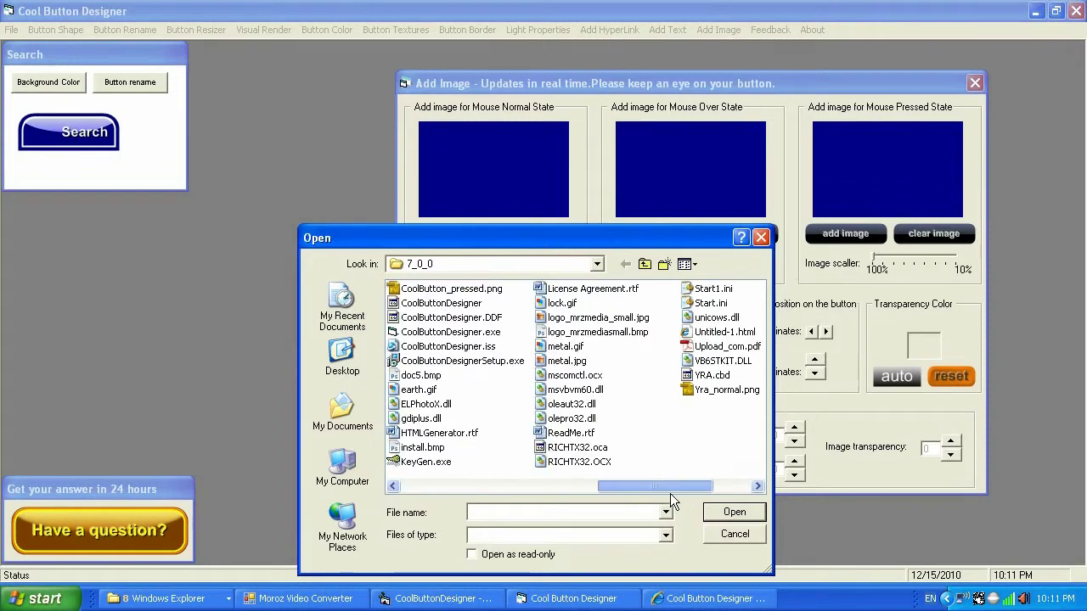
{"action": "left_click", "coordinate": [644, 264]}
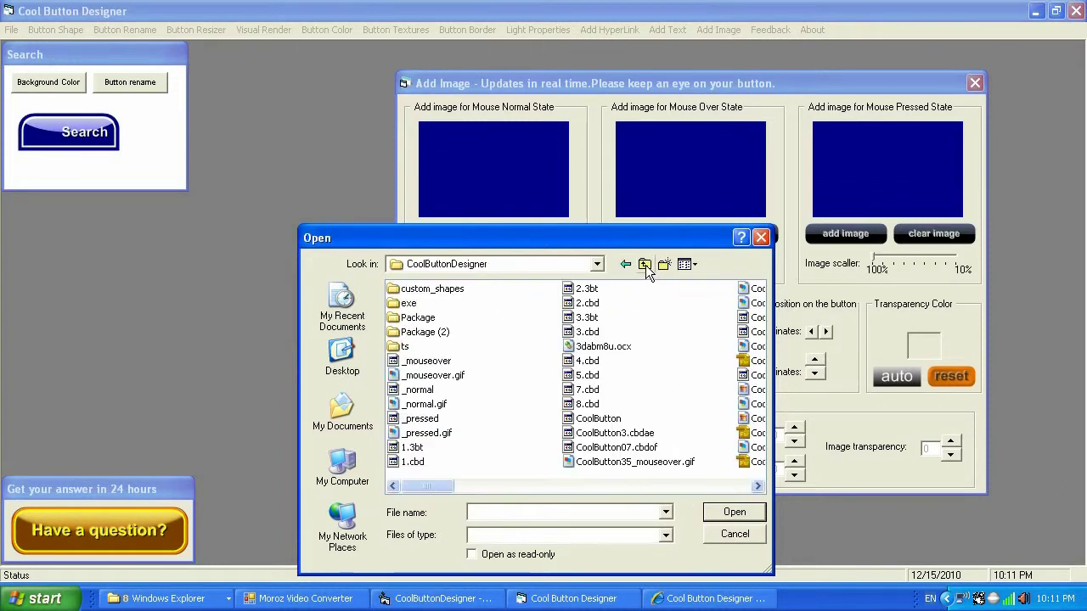
{"action": "left_click_drag", "start_coordinate": [433, 486], "coordinate": [766, 489]}
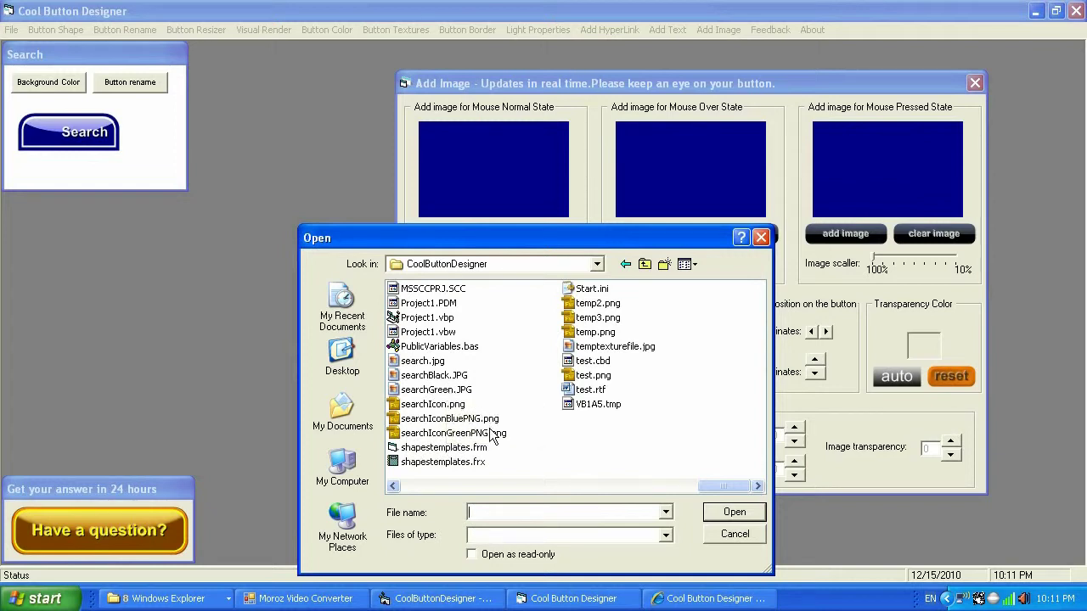
{"action": "left_click", "coordinate": [459, 420]}
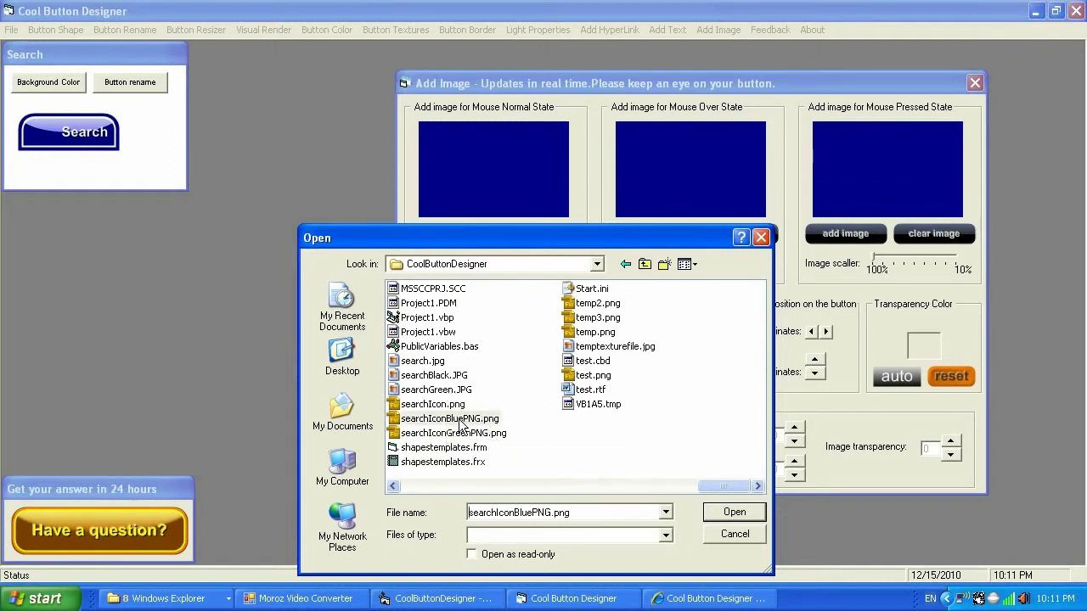
{"action": "double_click", "coordinate": [461, 422]}
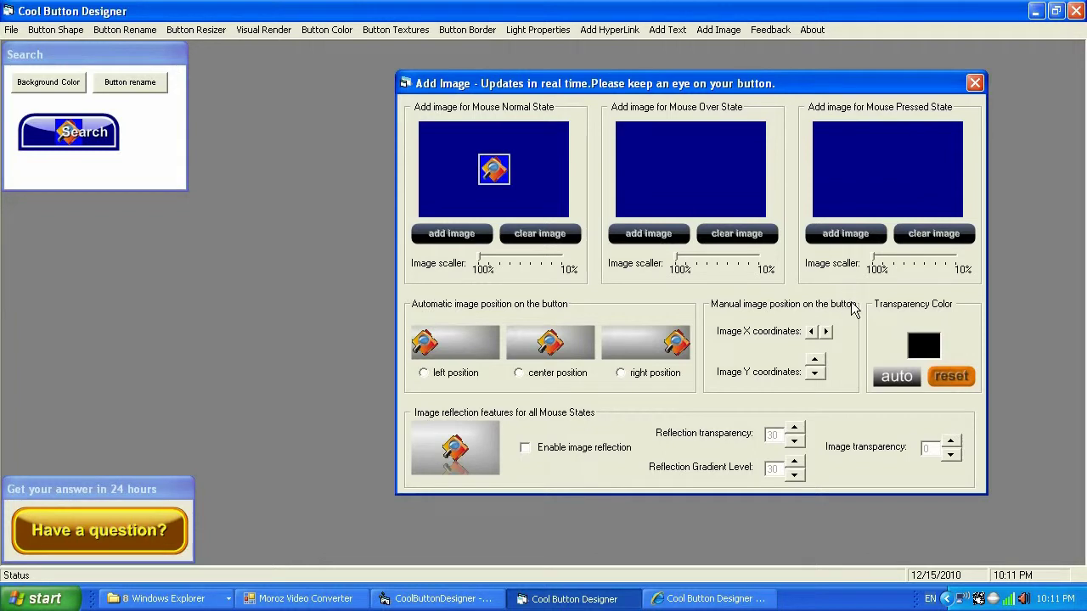
Step: Apply automatic transparency to the icon, reset it, and try blue as the transparency color
{"action": "left_click", "coordinate": [892, 377]}
{"action": "left_click", "coordinate": [956, 378]}
{"action": "left_click", "coordinate": [924, 345]}
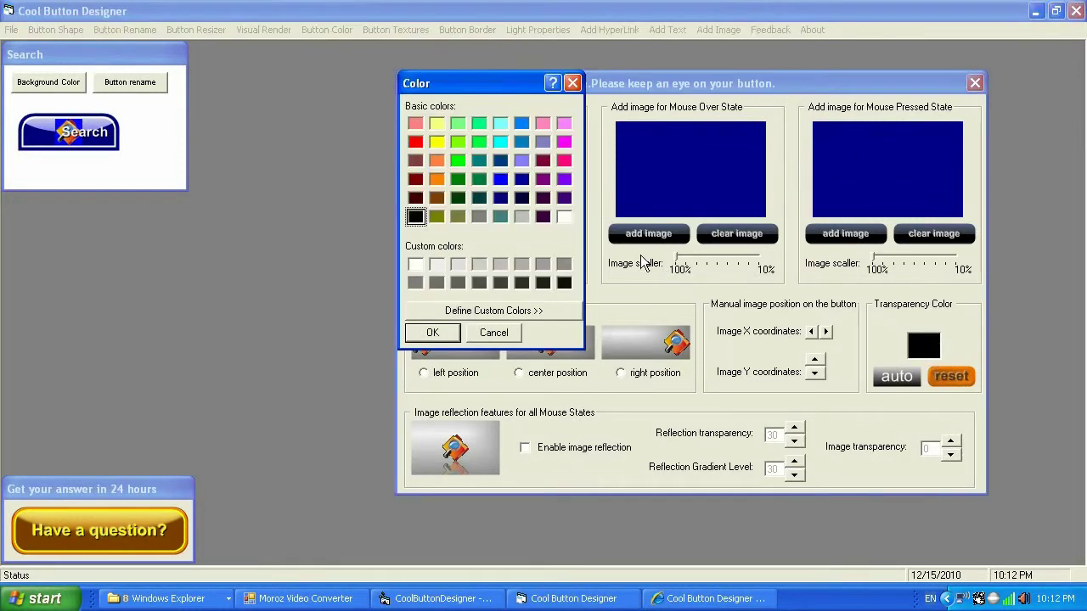
{"action": "left_click", "coordinate": [501, 182]}
{"action": "left_click", "coordinate": [437, 333]}
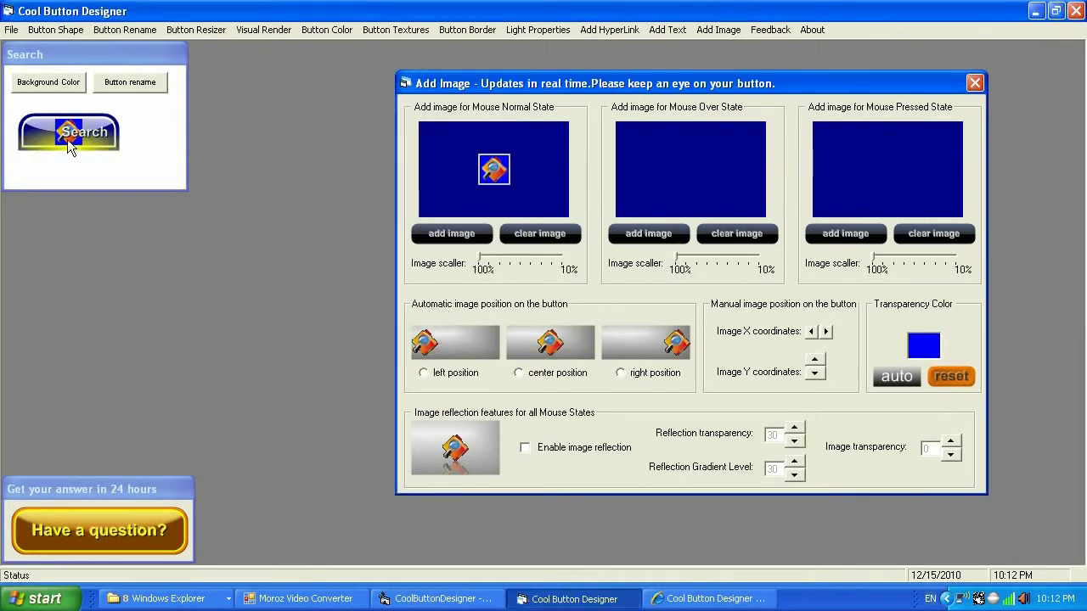
Step: Try green as the icon's transparency color
{"action": "left_click", "coordinate": [924, 345]}
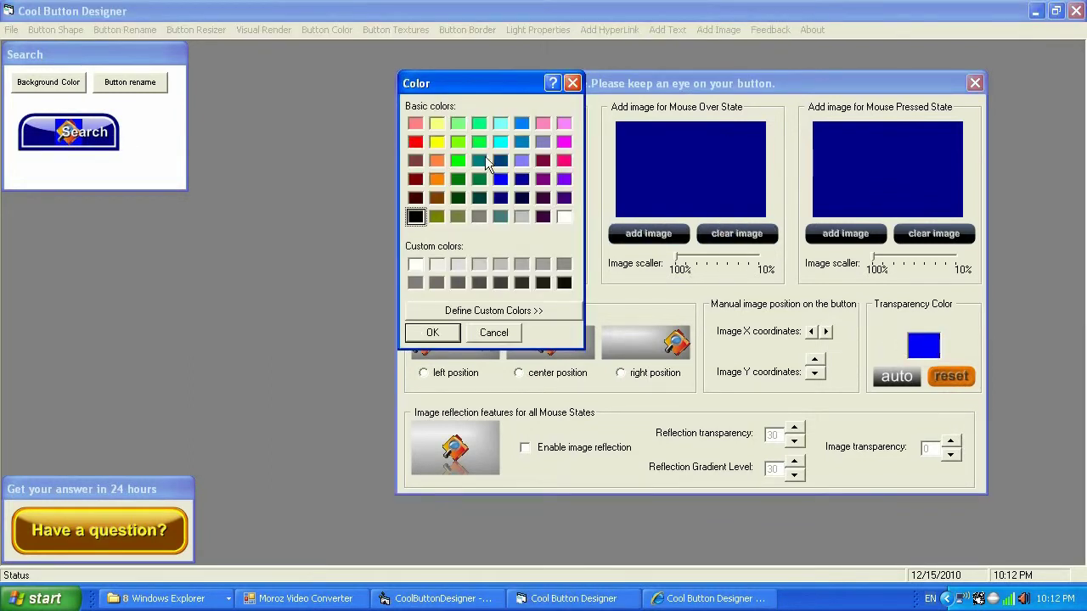
{"action": "left_click", "coordinate": [454, 160]}
{"action": "left_click", "coordinate": [435, 333]}
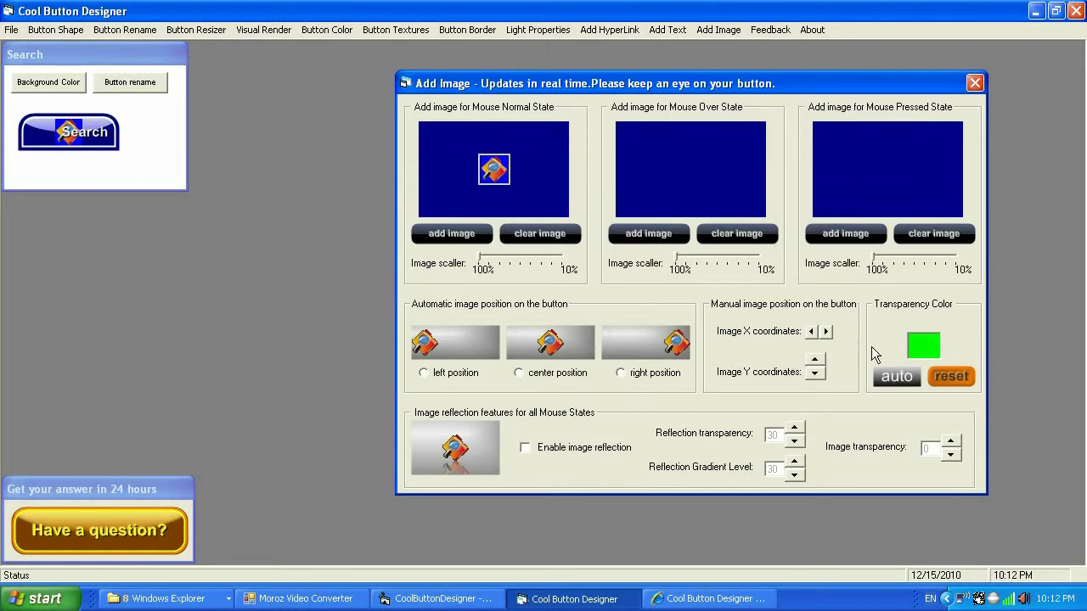
{"action": "left_click", "coordinate": [925, 347]}
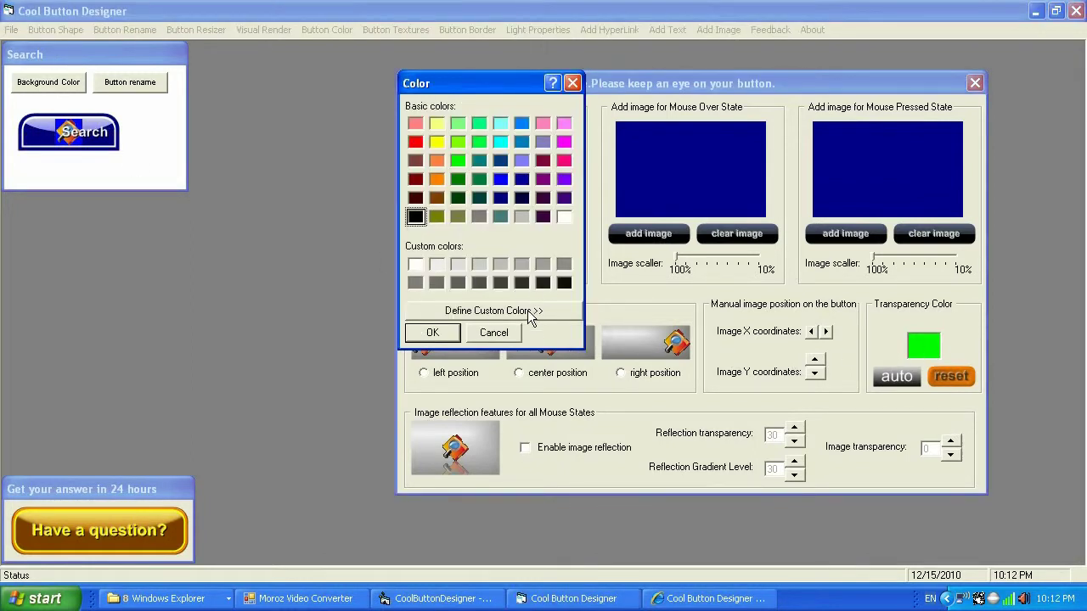
{"action": "left_click", "coordinate": [528, 310]}
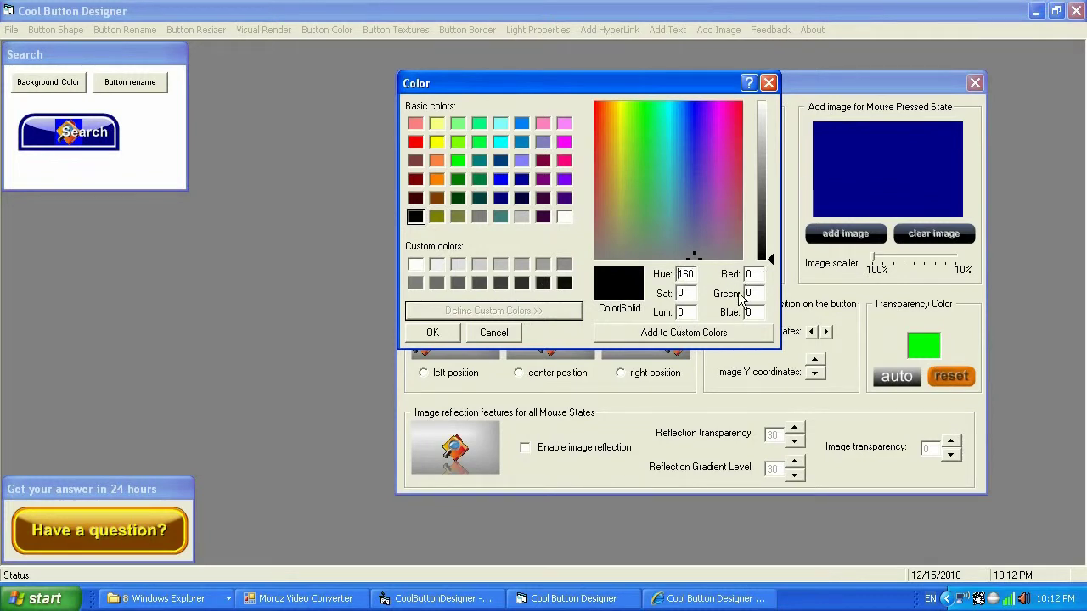
{"action": "left_click", "coordinate": [502, 332]}
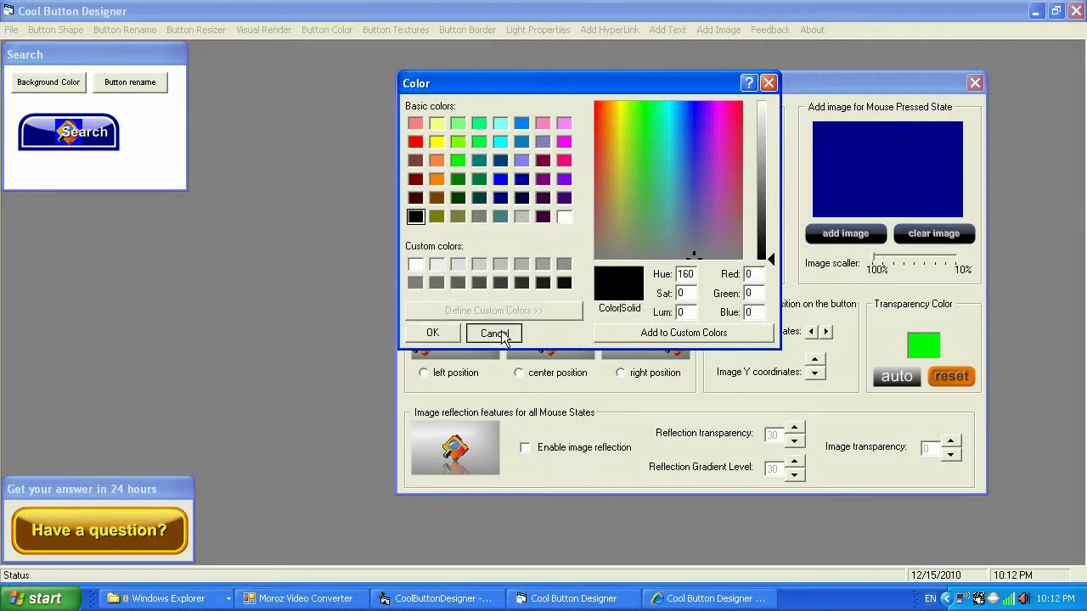
{"action": "left_click", "coordinate": [501, 333]}
Step: Apply automatic transparency to the icon, try the left, center and right positions, and settle on the left position
{"action": "left_click", "coordinate": [892, 381]}
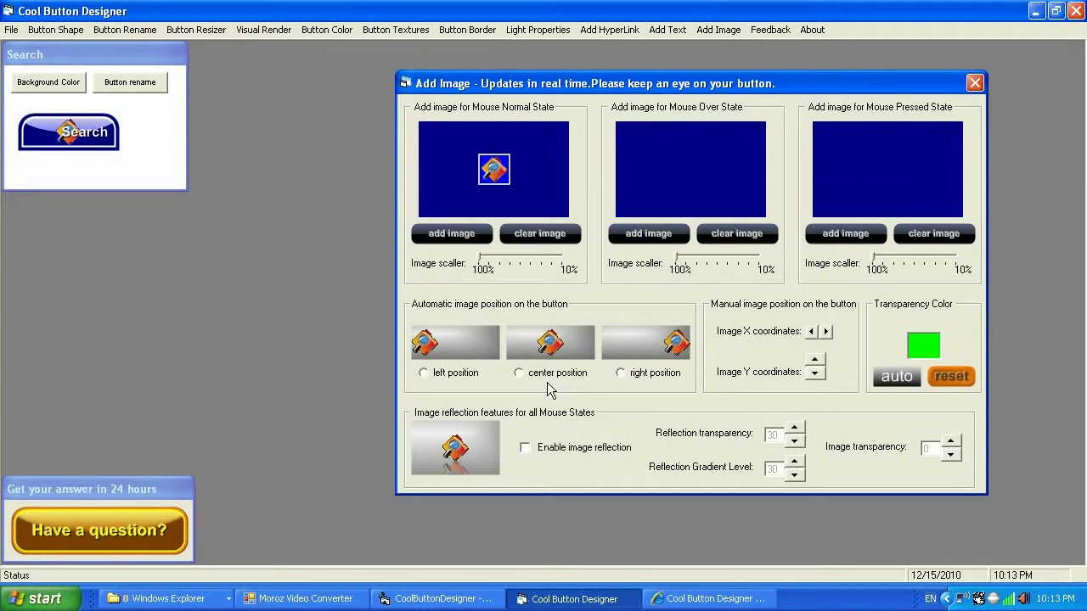
{"action": "left_click", "coordinate": [449, 379]}
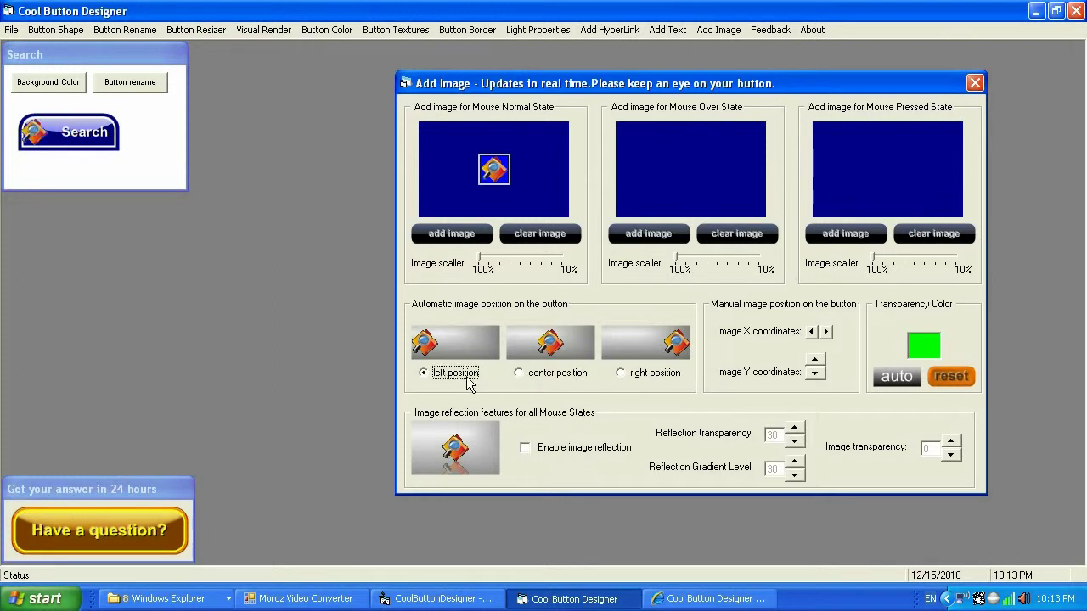
{"action": "left_click", "coordinate": [545, 377]}
{"action": "left_click", "coordinate": [635, 378]}
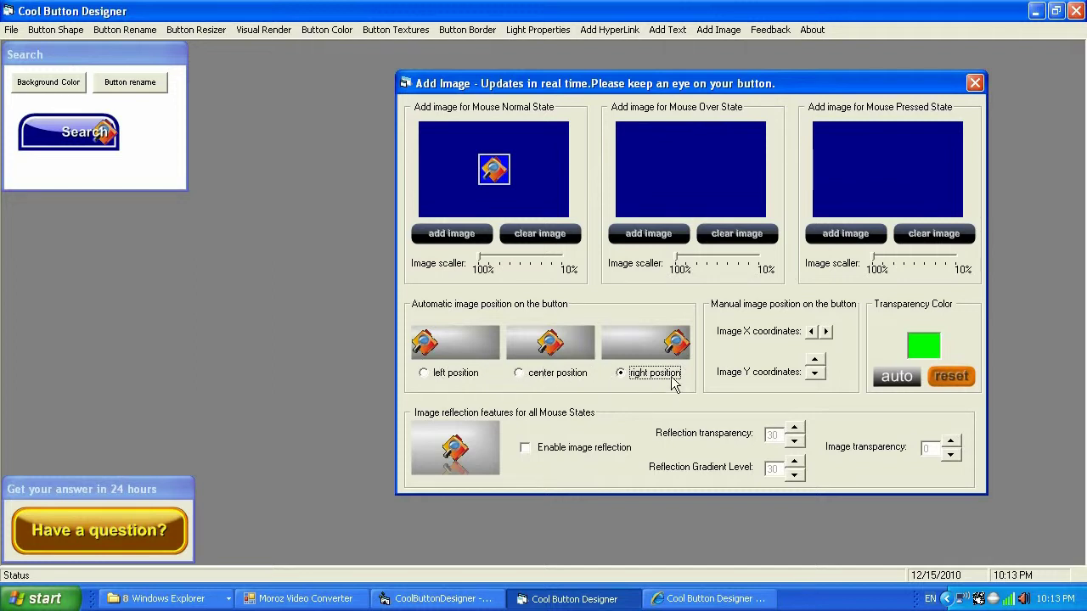
{"action": "left_click", "coordinate": [438, 375]}
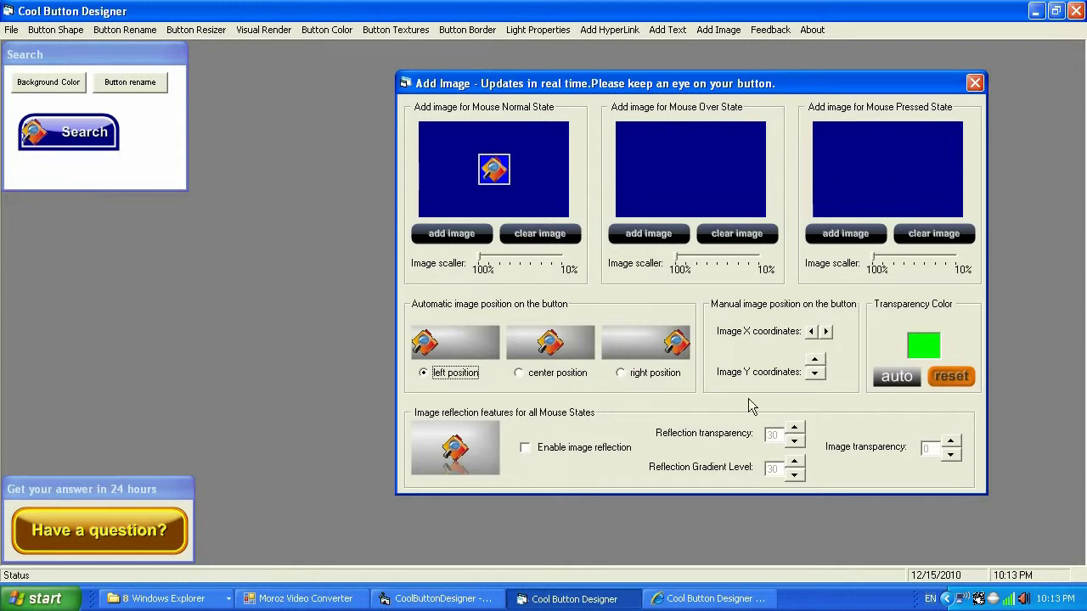
Step: Nudge the search icon to the right and slightly up on the button using the manual image position
{"action": "left_click", "coordinate": [827, 332]}
{"action": "left_click", "coordinate": [826, 333]}
{"action": "left_click", "coordinate": [826, 333]}
{"action": "left_click", "coordinate": [826, 333]}
{"action": "left_click", "coordinate": [826, 333]}
{"action": "left_click", "coordinate": [826, 333]}
{"action": "left_click", "coordinate": [827, 333]}
{"action": "left_click", "coordinate": [827, 333]}
{"action": "left_click", "coordinate": [826, 333]}
{"action": "left_click", "coordinate": [814, 360]}
{"action": "left_click", "coordinate": [814, 360]}
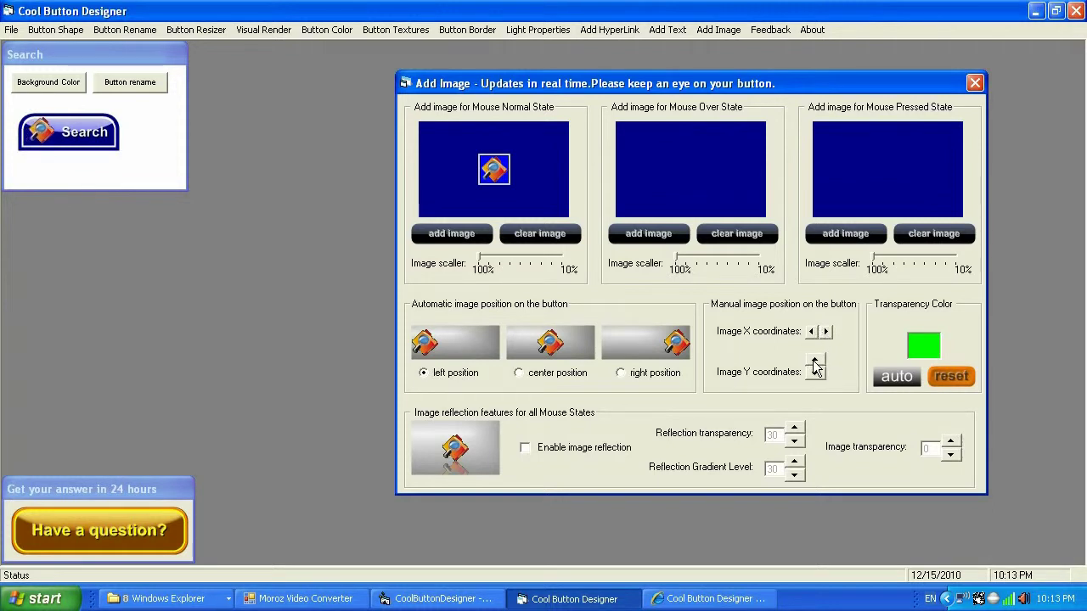
Step: Scale the mouse normal state icon down to roughly half size and nudge it further up and right on the button
{"action": "left_click", "coordinate": [506, 263]}
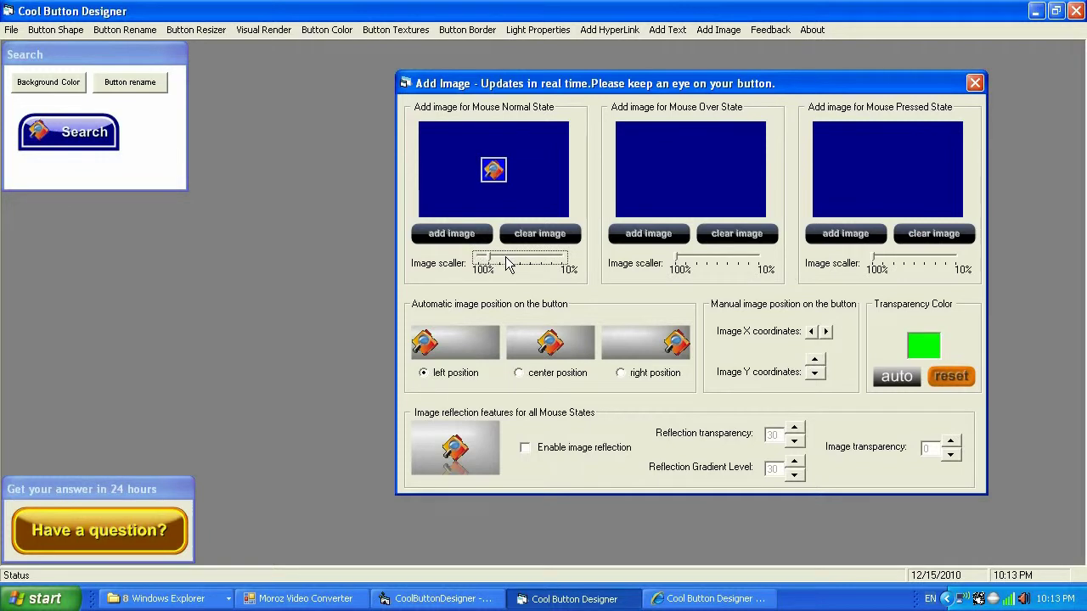
{"action": "left_click_drag", "start_coordinate": [489, 264], "coordinate": [509, 257]}
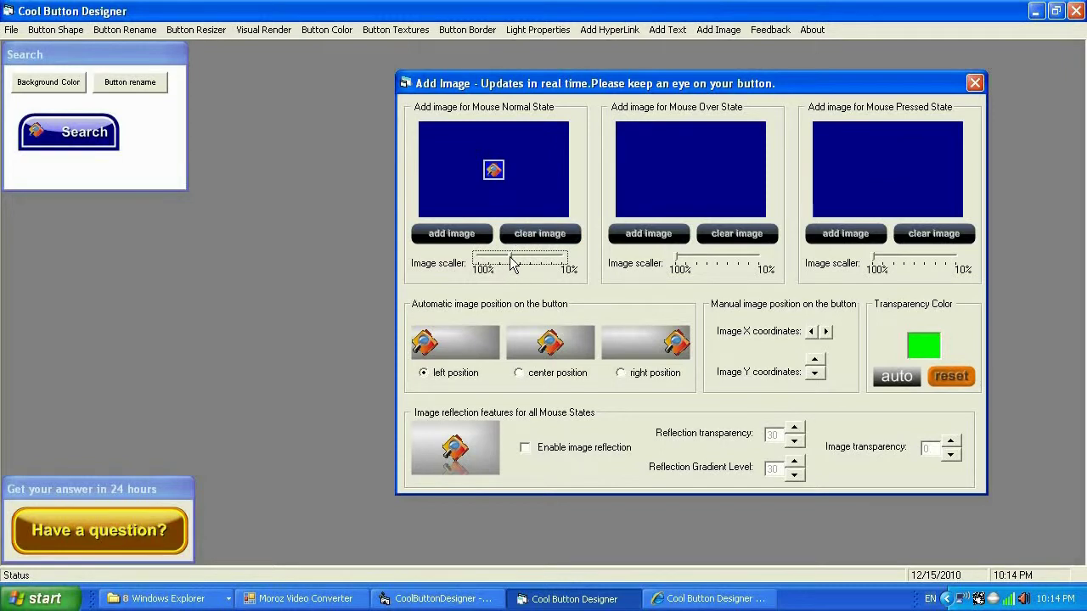
{"action": "left_click_drag", "start_coordinate": [518, 263], "coordinate": [521, 263]}
{"action": "left_click", "coordinate": [814, 361]}
{"action": "left_click", "coordinate": [814, 361]}
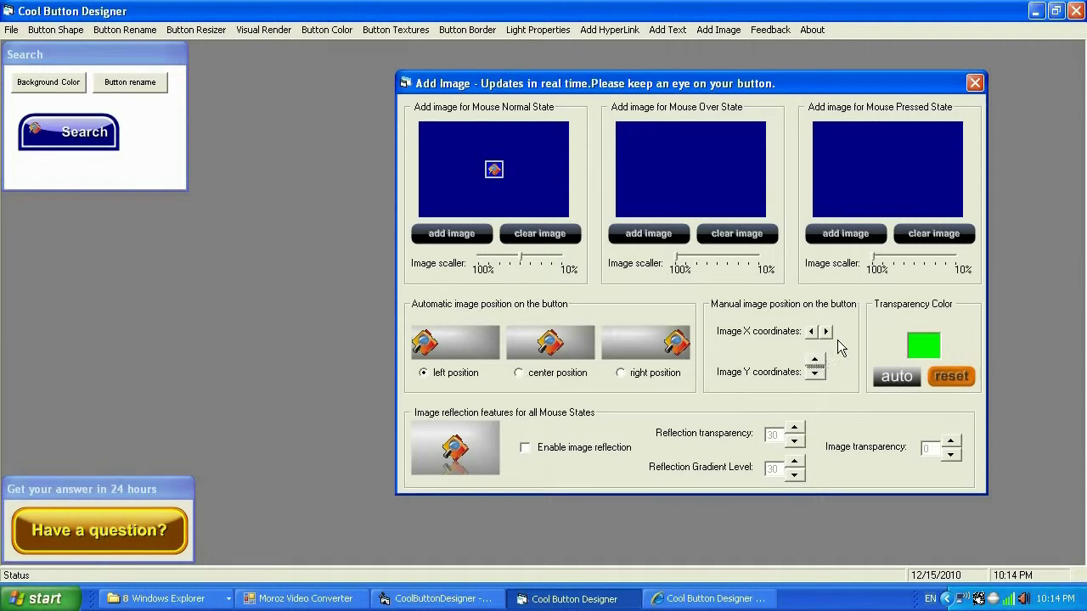
{"action": "left_click", "coordinate": [828, 334]}
{"action": "left_click", "coordinate": [828, 335]}
{"action": "left_click", "coordinate": [518, 255]}
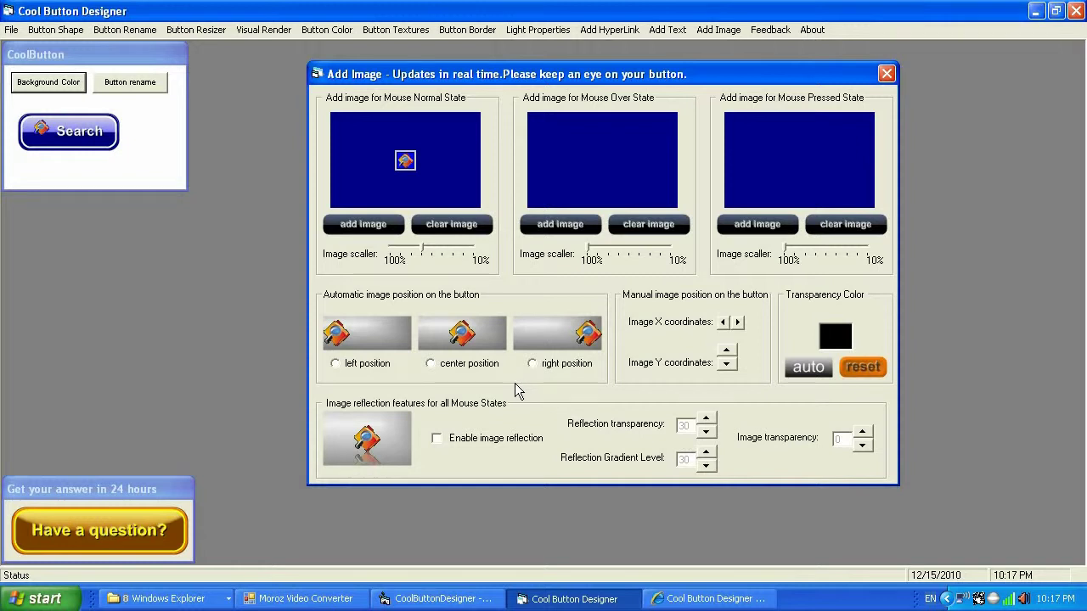
Step: Enable image reflection with a reflection transparency of 82 and a reflection gradient level of 75
{"action": "left_click", "coordinate": [435, 438]}
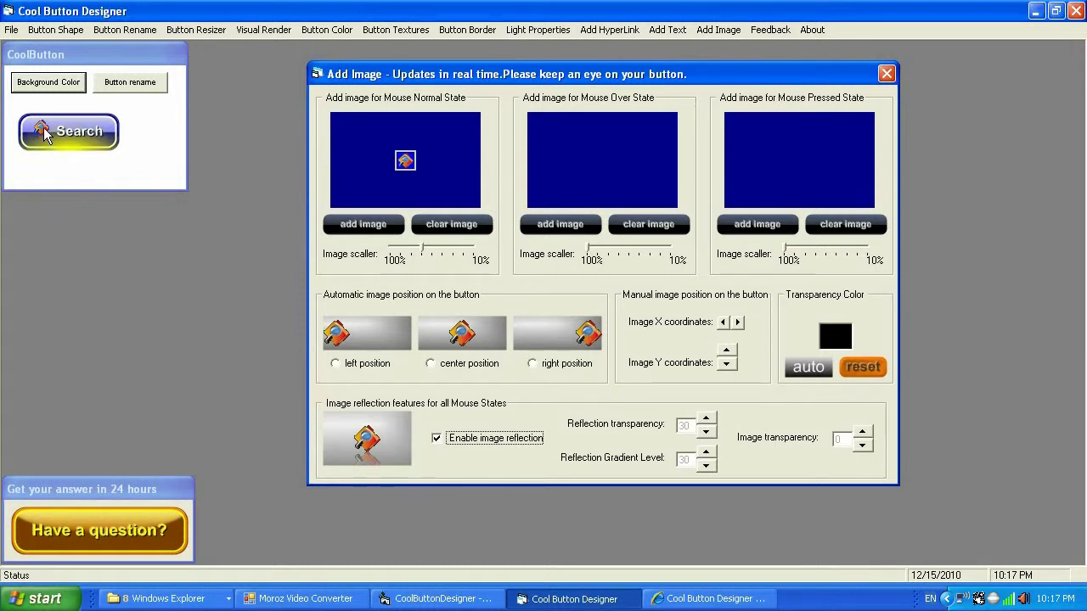
{"action": "left_click", "coordinate": [706, 433]}
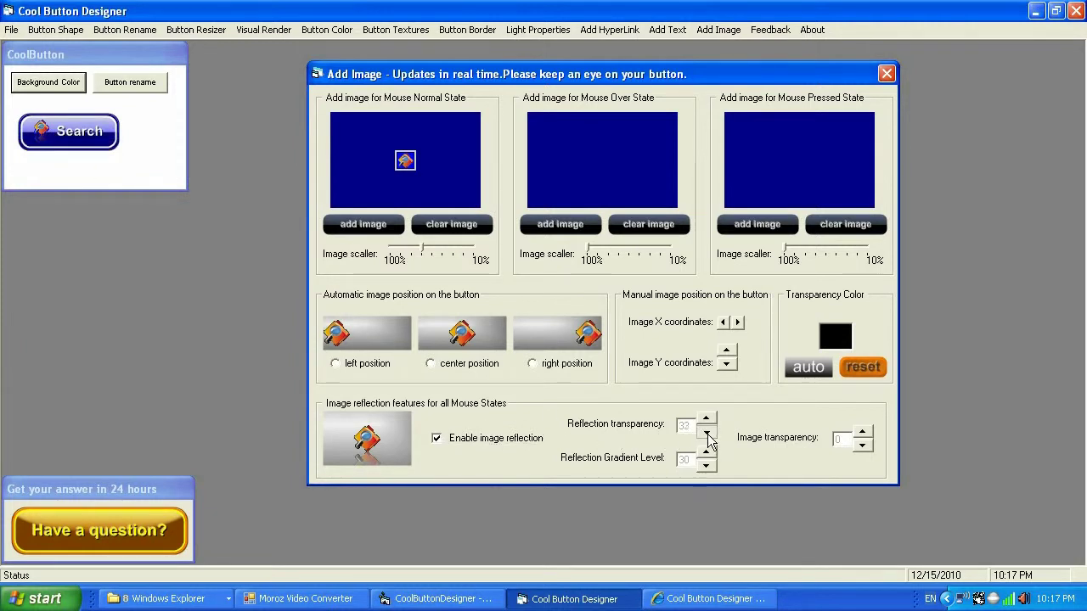
{"action": "left_click", "coordinate": [707, 433]}
{"action": "left_click", "coordinate": [707, 433]}
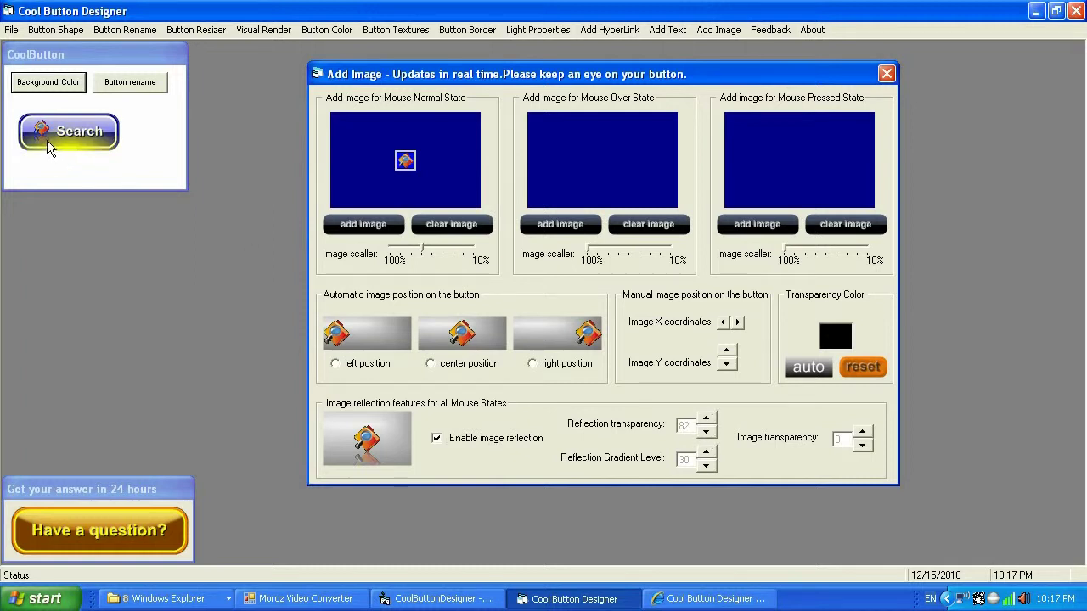
{"action": "left_click", "coordinate": [707, 466]}
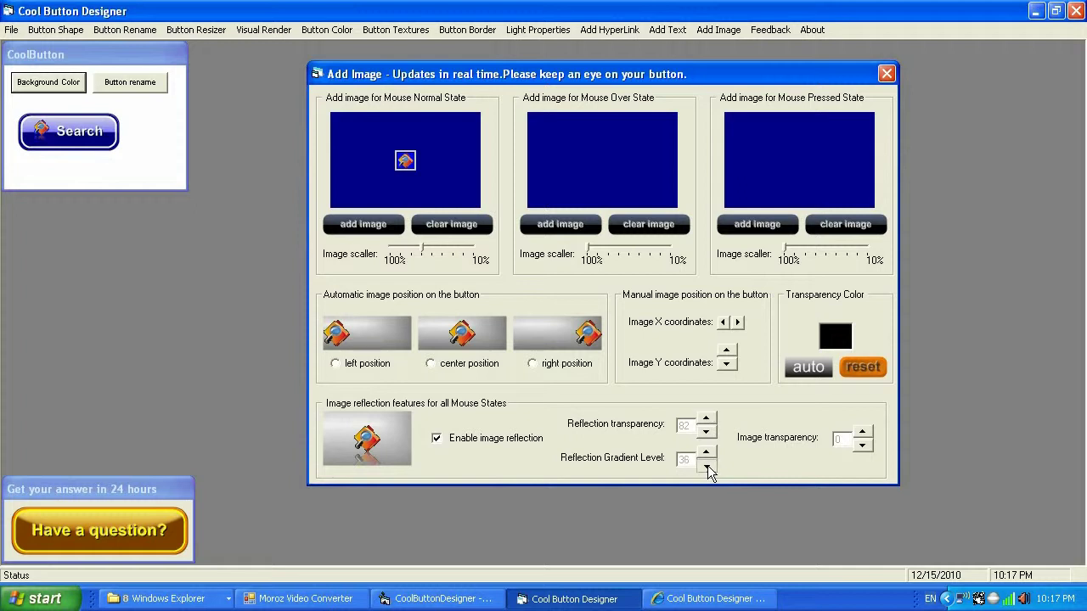
{"action": "left_click_drag", "start_coordinate": [707, 466], "coordinate": [708, 465]}
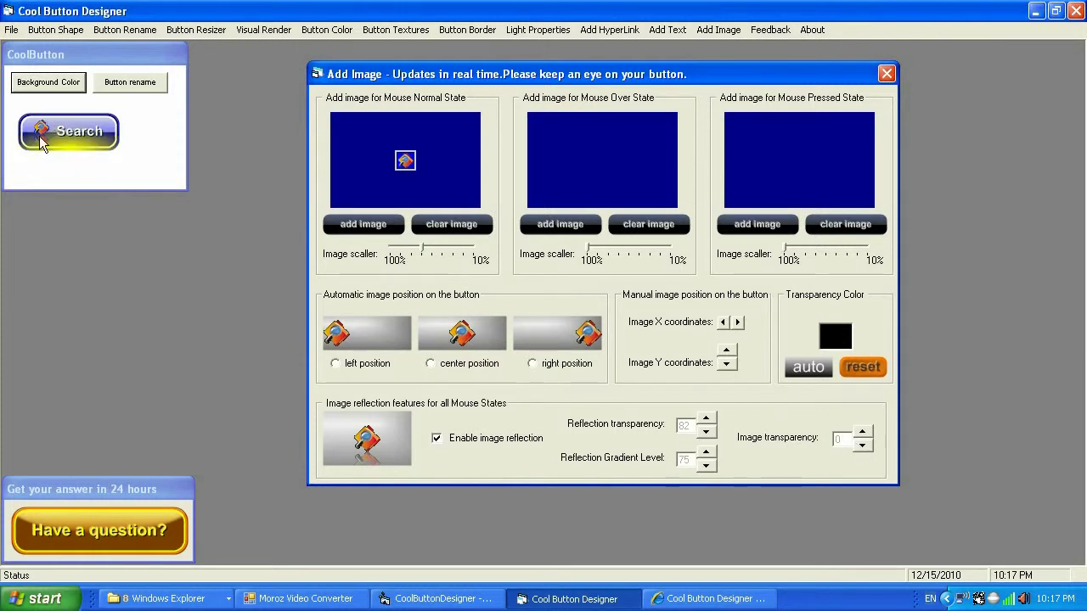
Step: Try an image transparency of 100 on the icon and restore it to 0
{"action": "left_click", "coordinate": [860, 446]}
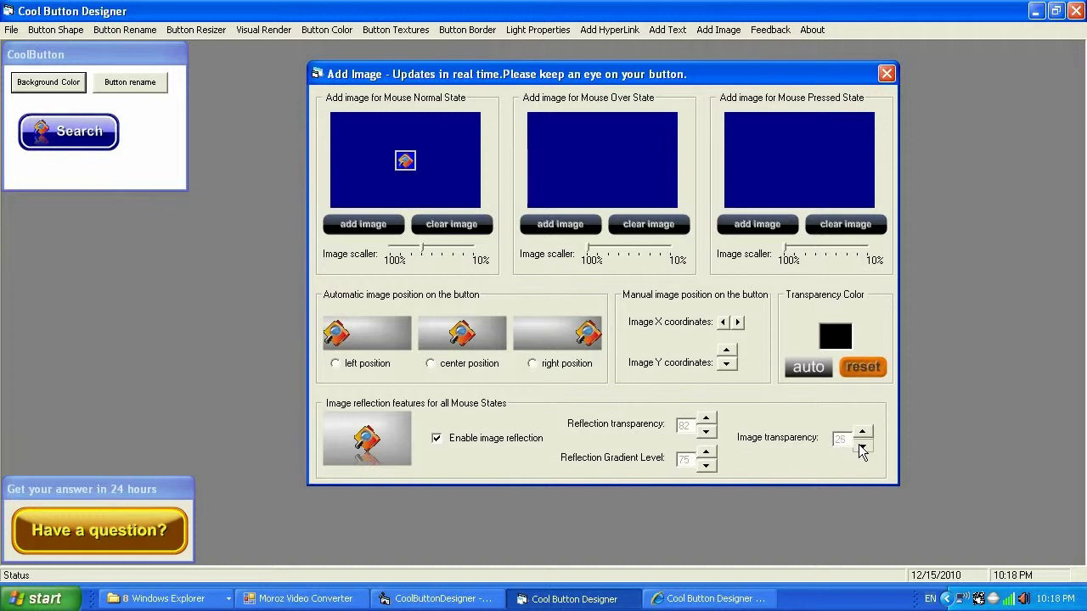
{"action": "left_click", "coordinate": [860, 445]}
{"action": "left_click", "coordinate": [860, 445]}
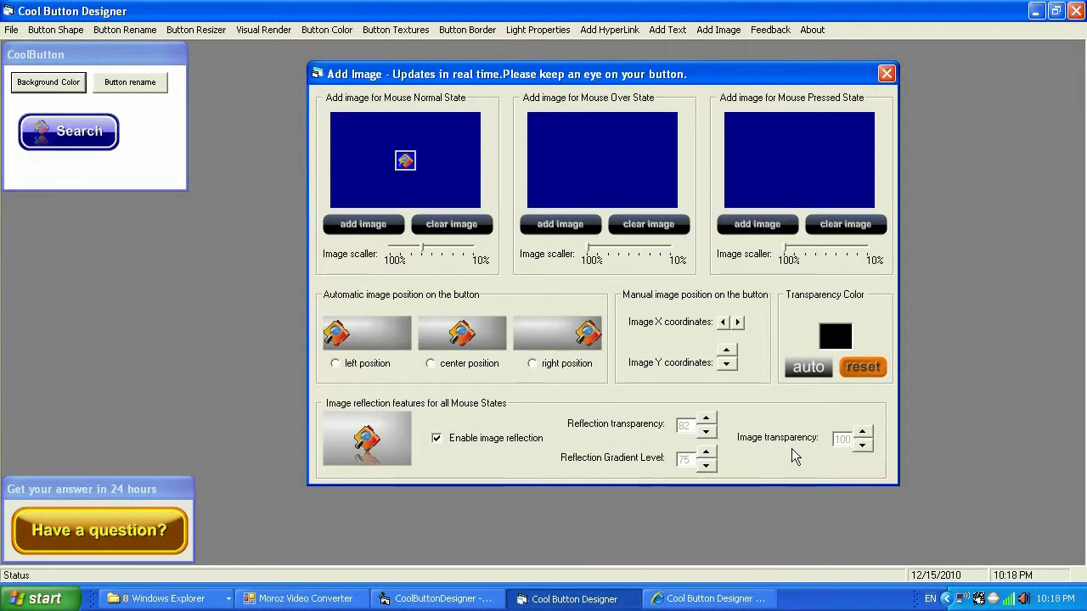
{"action": "left_click", "coordinate": [864, 433]}
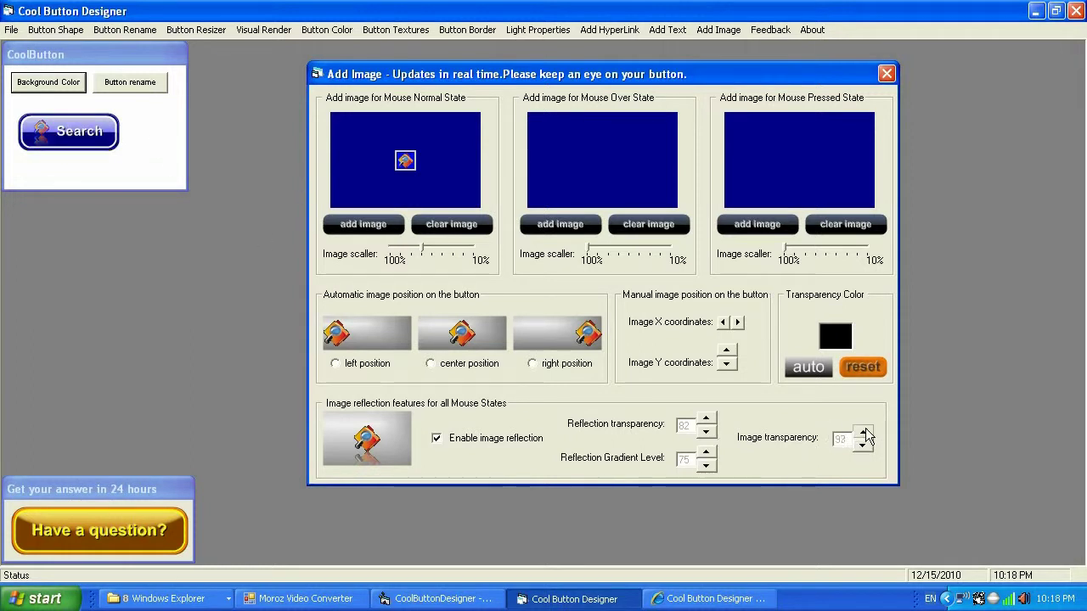
{"action": "left_click", "coordinate": [864, 434]}
{"action": "left_click", "coordinate": [864, 434]}
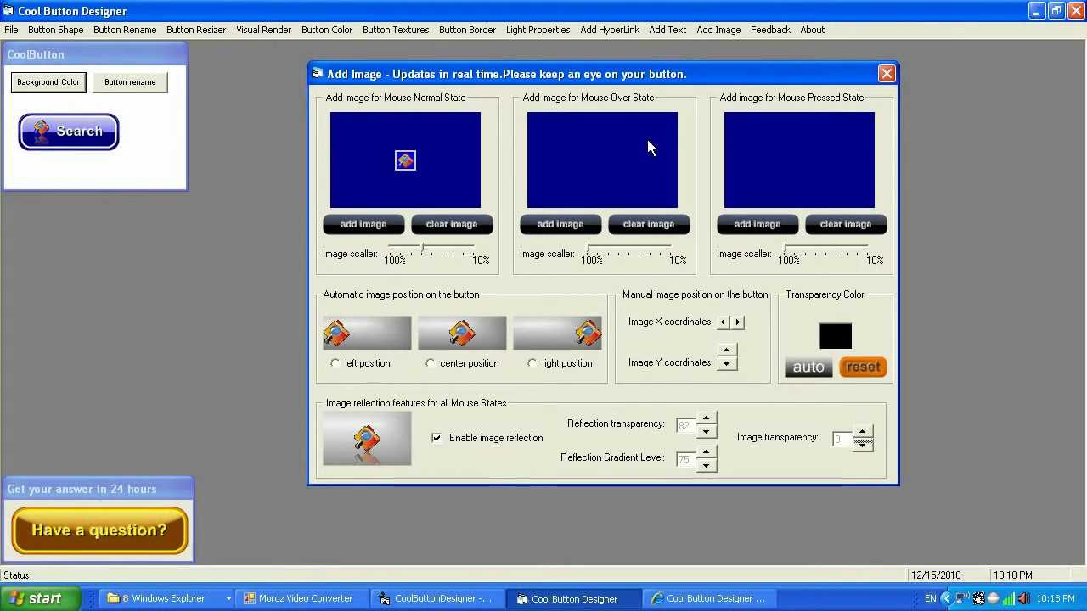
Step: Add searchIcon.png from the CoolButtonDesigner folder as the button's image for the mouse over state
{"action": "left_click", "coordinate": [566, 223]}
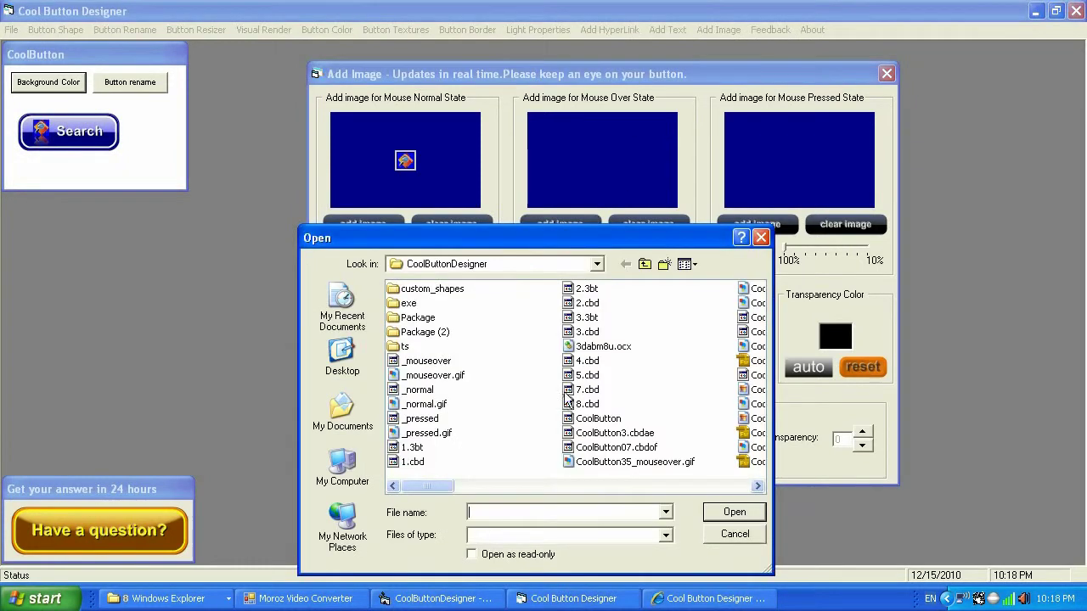
{"action": "left_click_drag", "start_coordinate": [440, 487], "coordinate": [728, 489]}
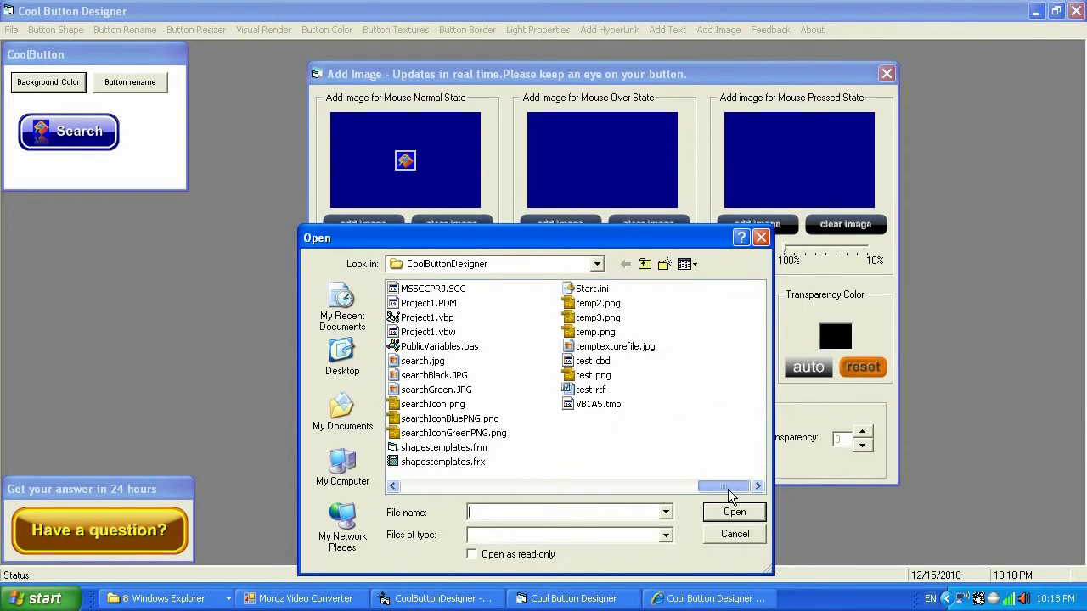
{"action": "left_click", "coordinate": [452, 406]}
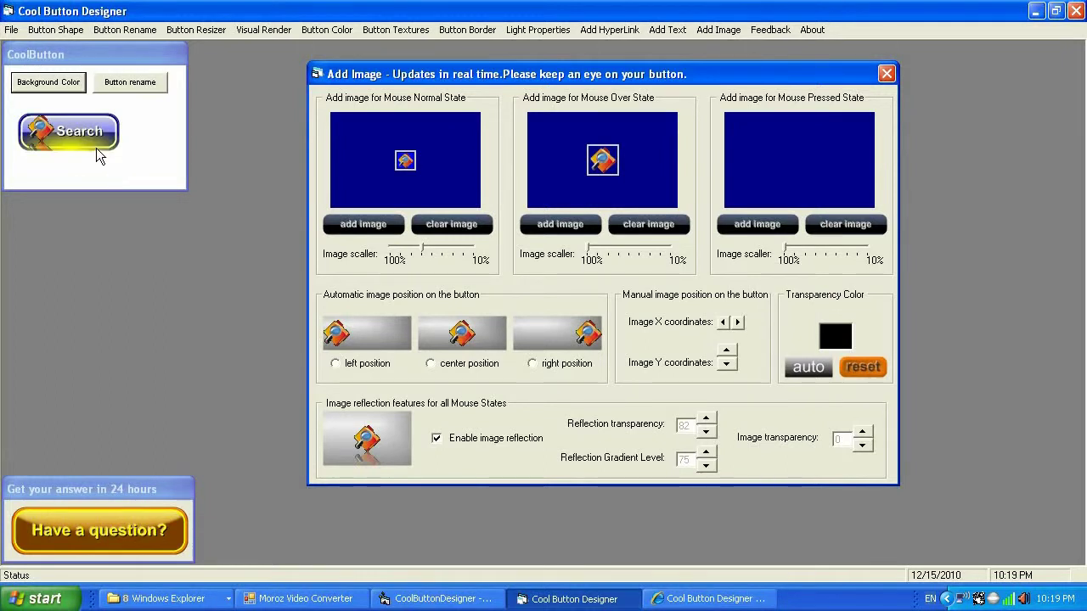
Step: Lower the reflection gradient level to 50
{"action": "left_click", "coordinate": [707, 463]}
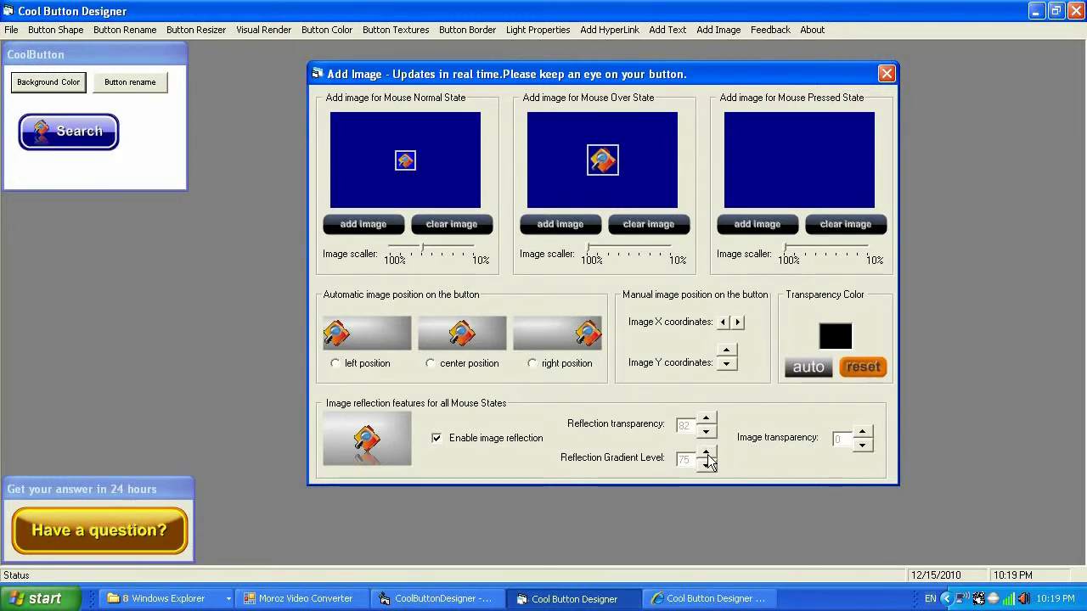
{"action": "left_click", "coordinate": [706, 465]}
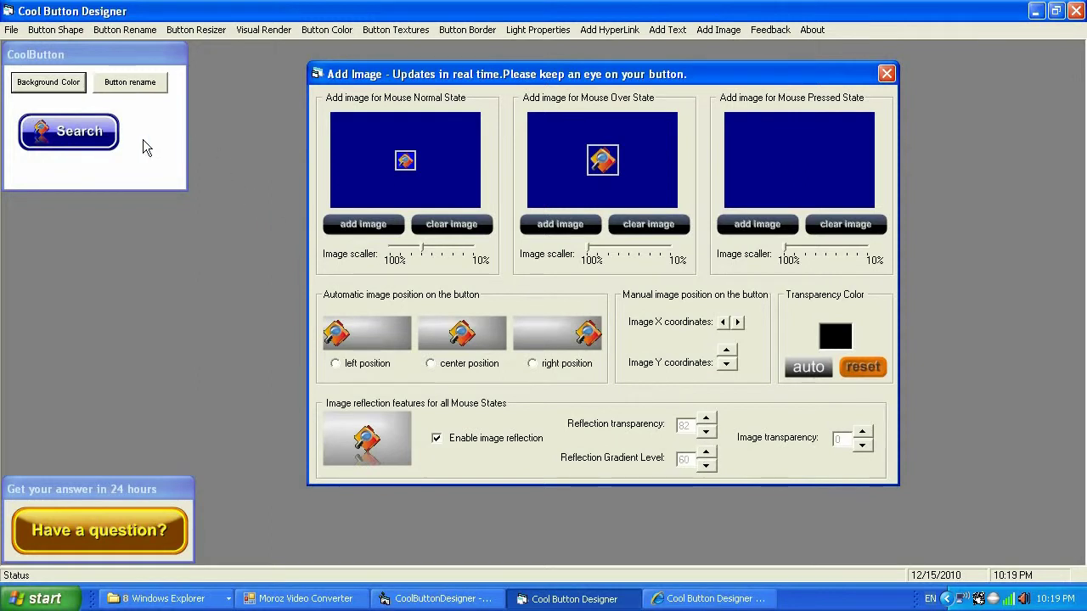
{"action": "left_click", "coordinate": [706, 465]}
{"action": "left_click", "coordinate": [707, 465]}
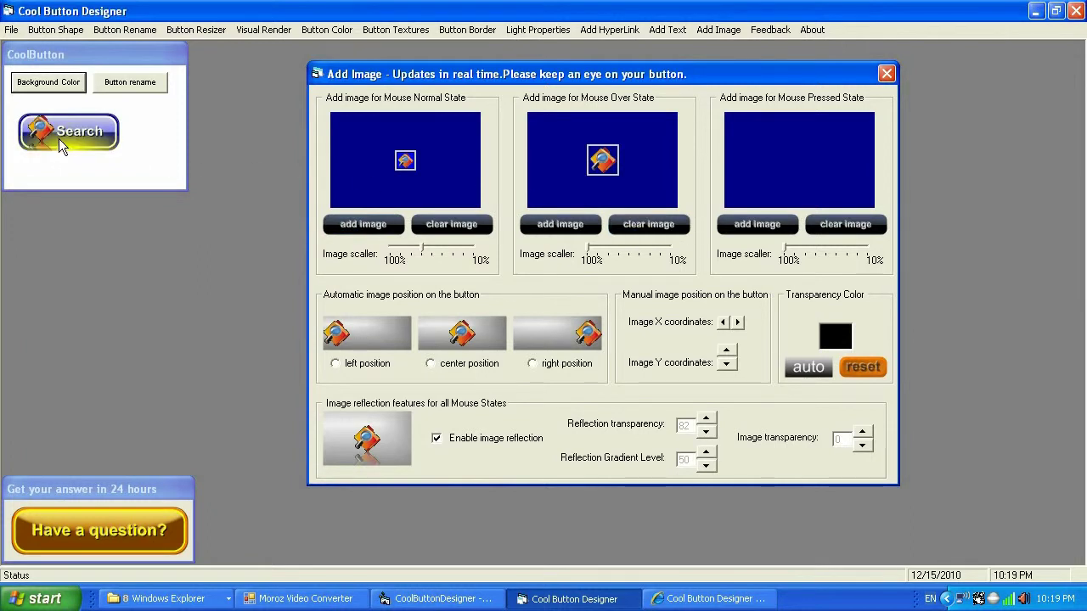
Step: Add the search icon with the green and black background for the mouse pressed state and test it on the button
{"action": "left_click", "coordinate": [750, 223]}
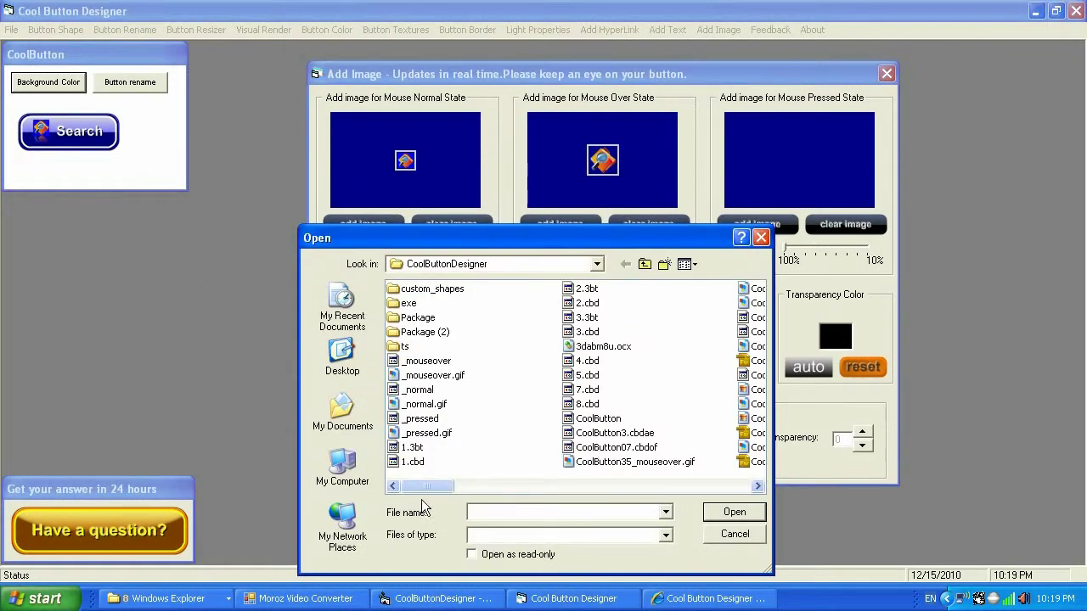
{"action": "left_click_drag", "start_coordinate": [422, 490], "coordinate": [725, 486]}
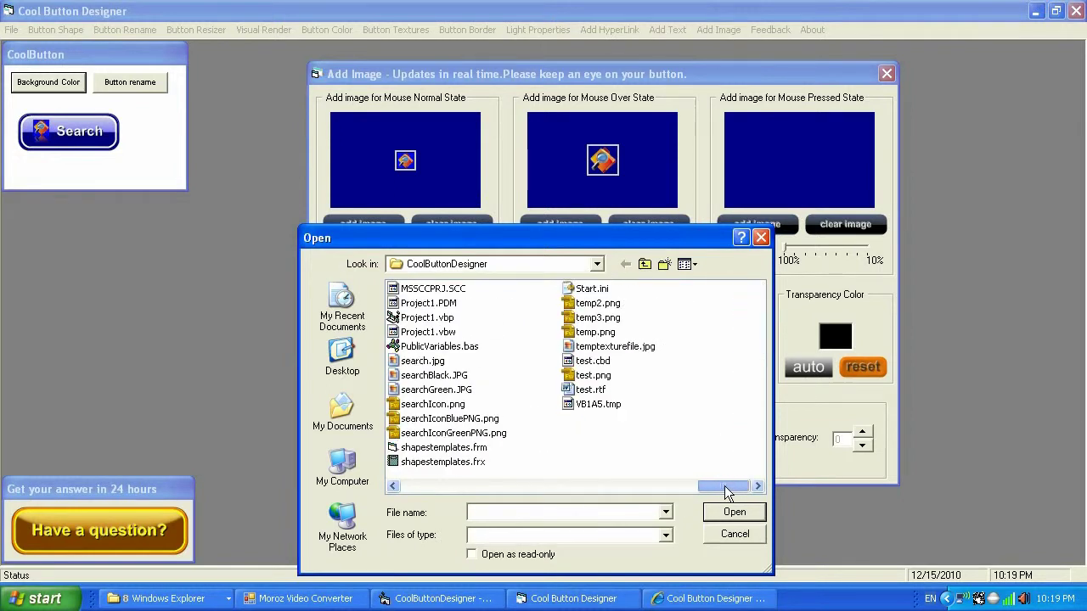
{"action": "double_click", "coordinate": [438, 378]}
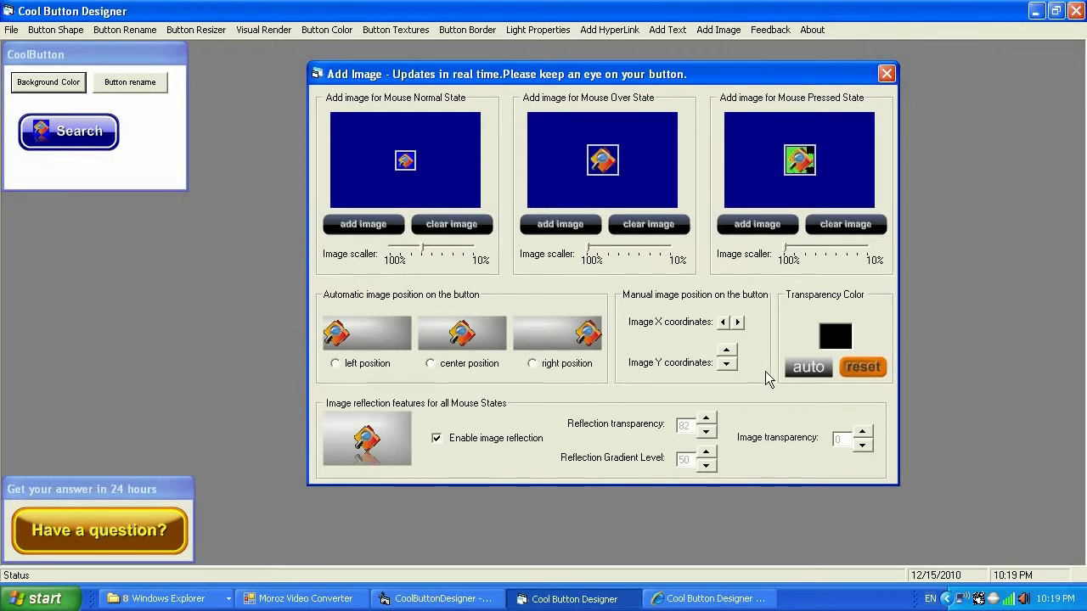
{"action": "left_click", "coordinate": [88, 138]}
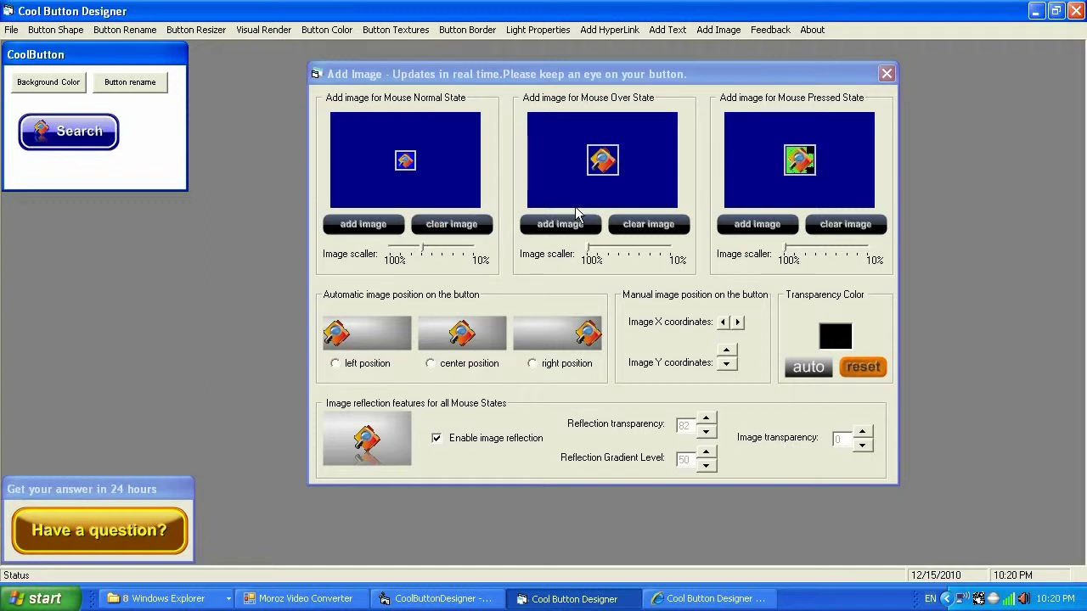
Step: Open the program's version and license information and move its window up and to the right
{"action": "left_click", "coordinate": [806, 28]}
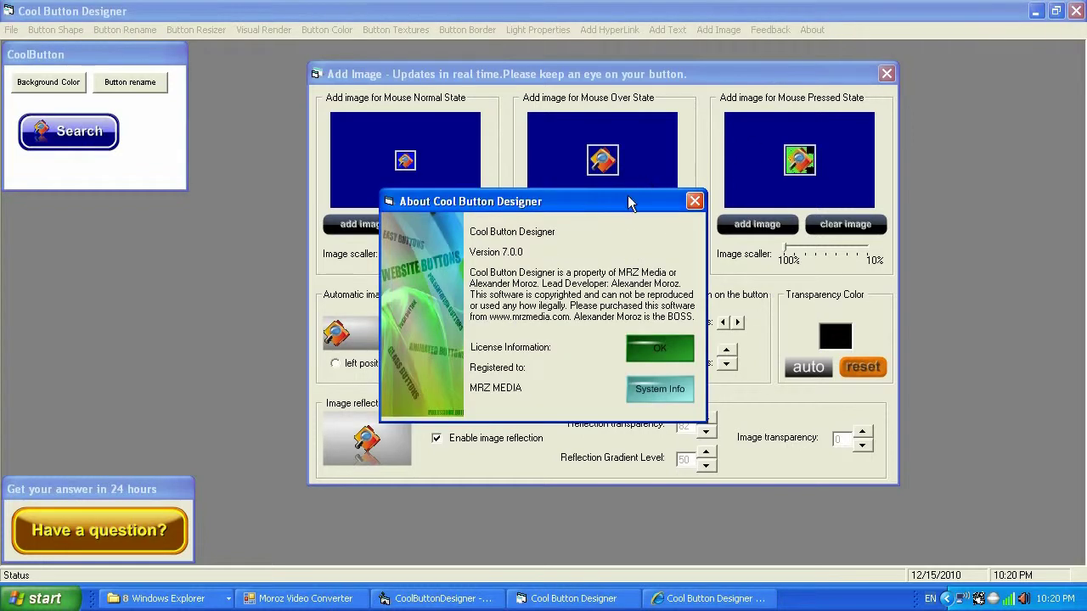
{"action": "left_click_drag", "start_coordinate": [623, 198], "coordinate": [667, 173]}
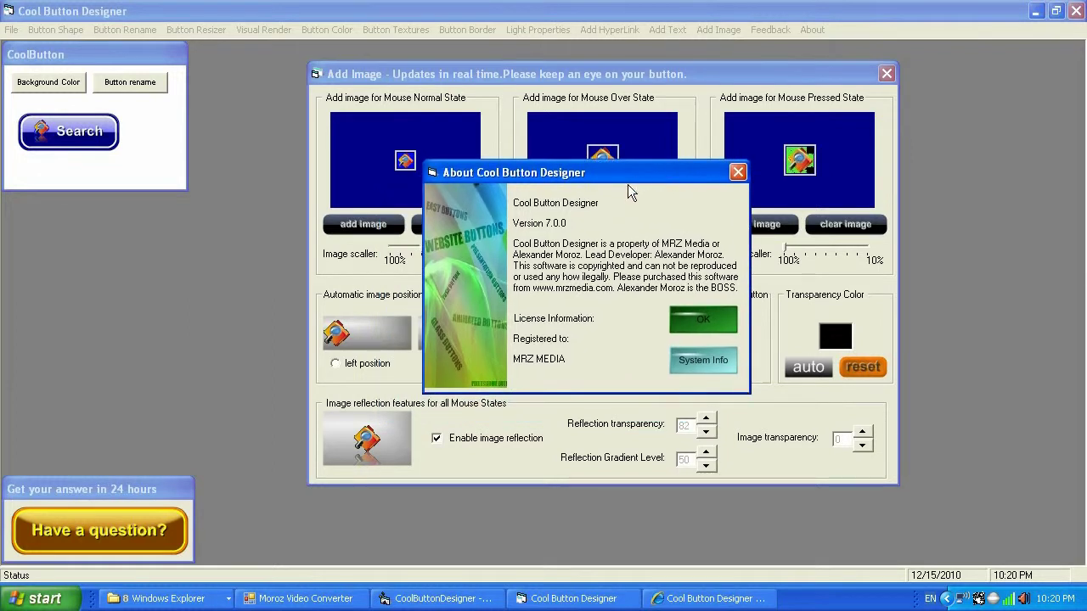